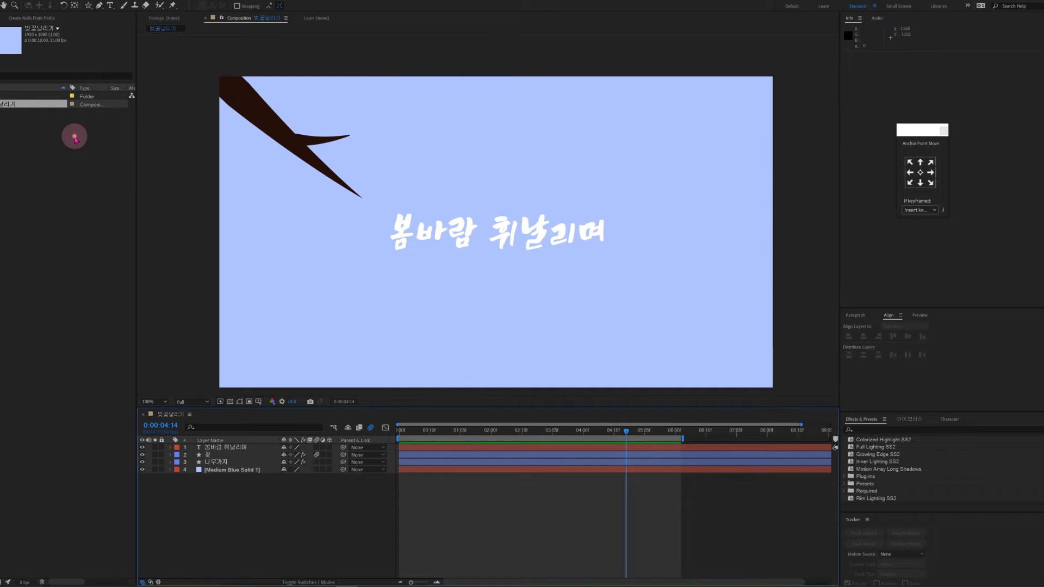
Create a new 1920 x 1080 composition named #벚꽃날리기 at 15 fps with a 10-second duration.
right_click(76, 134)
click(88, 134)
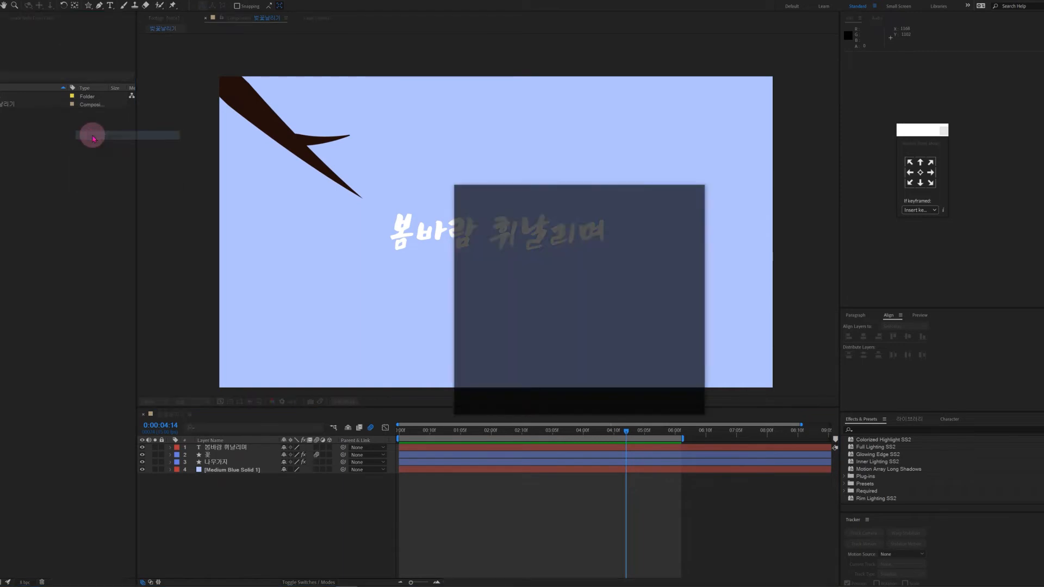
drag(563, 194, 506, 169)
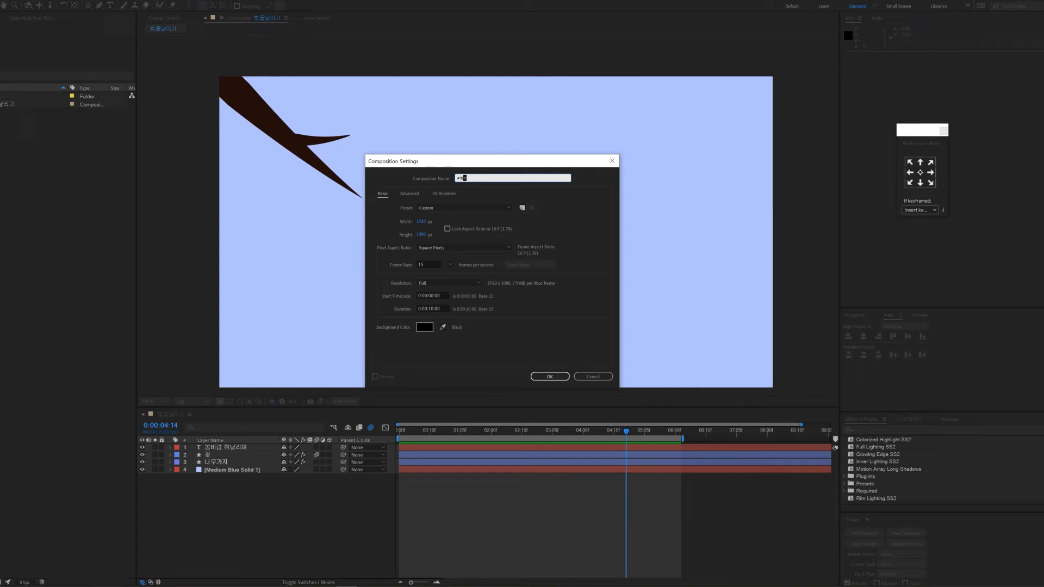
click(407, 225)
click(447, 308)
click(548, 381)
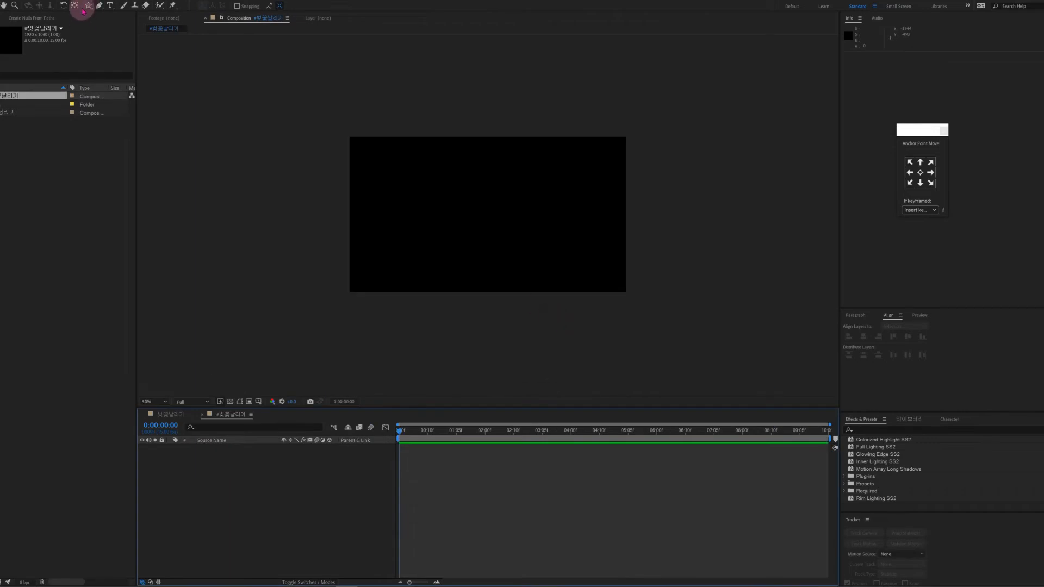
Set the shape fill to white and add a star shape sized to fit the composition.
click(88, 6)
click(236, 5)
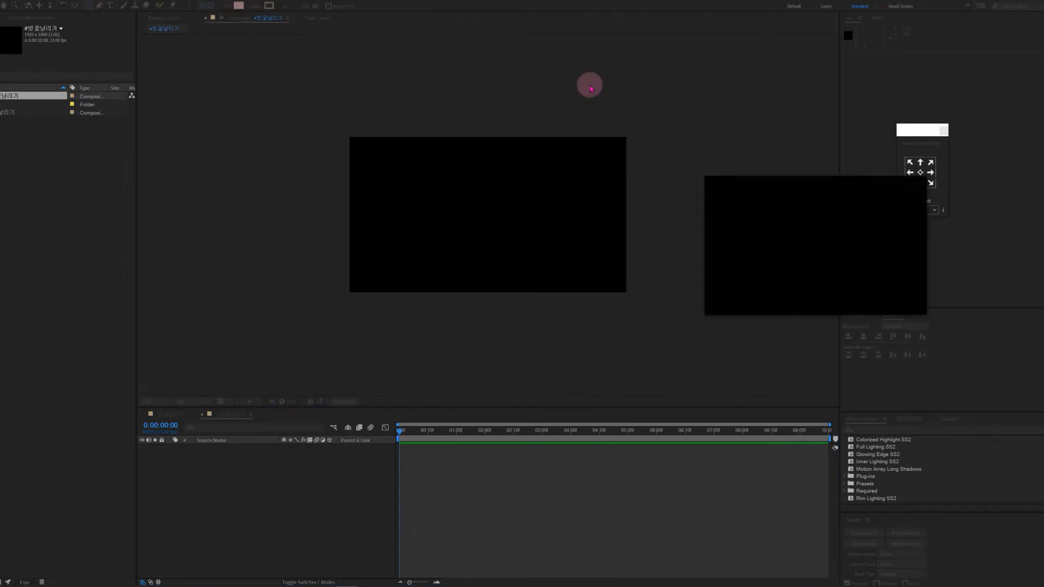
click(717, 203)
click(901, 198)
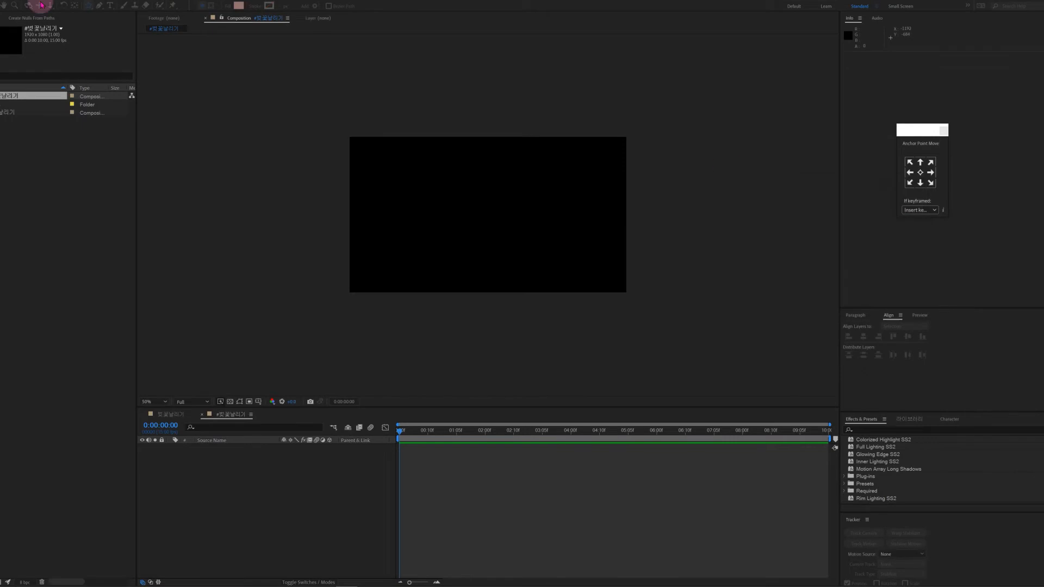
double_click(89, 8)
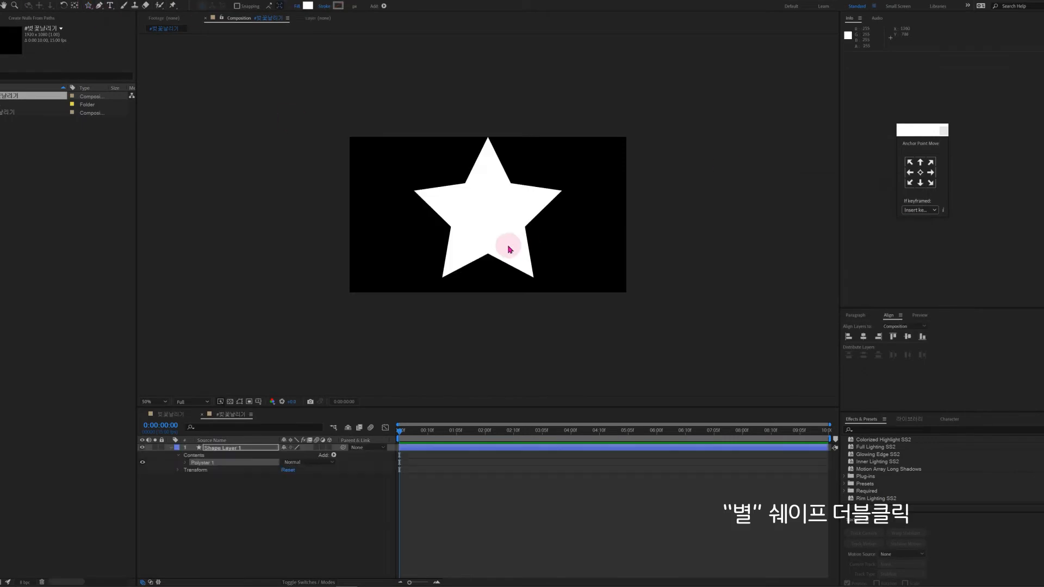
key(slash)
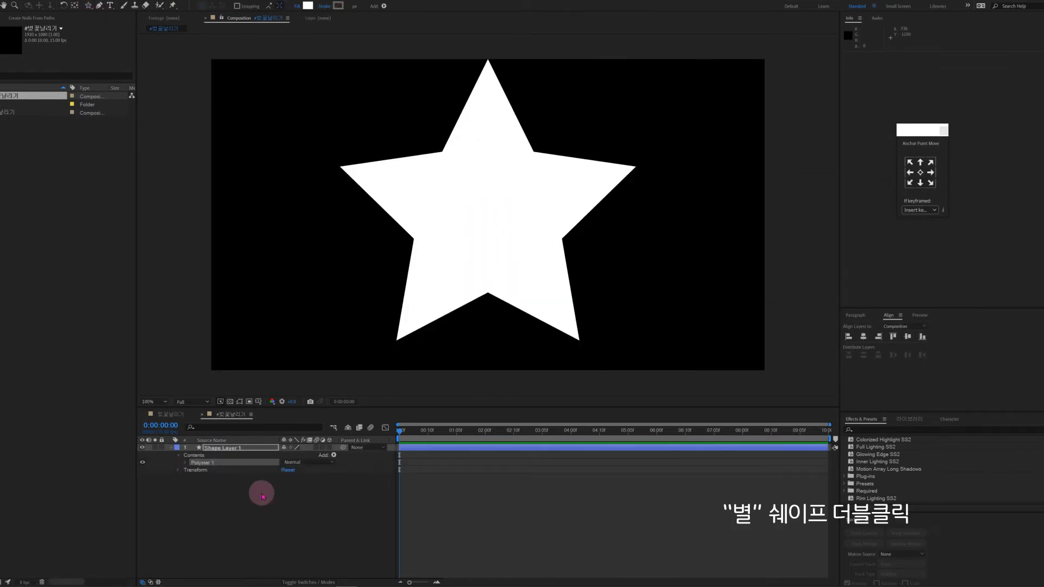
Set the polystar path's inner radius to 80 and its outer radius to 46.
click(185, 462)
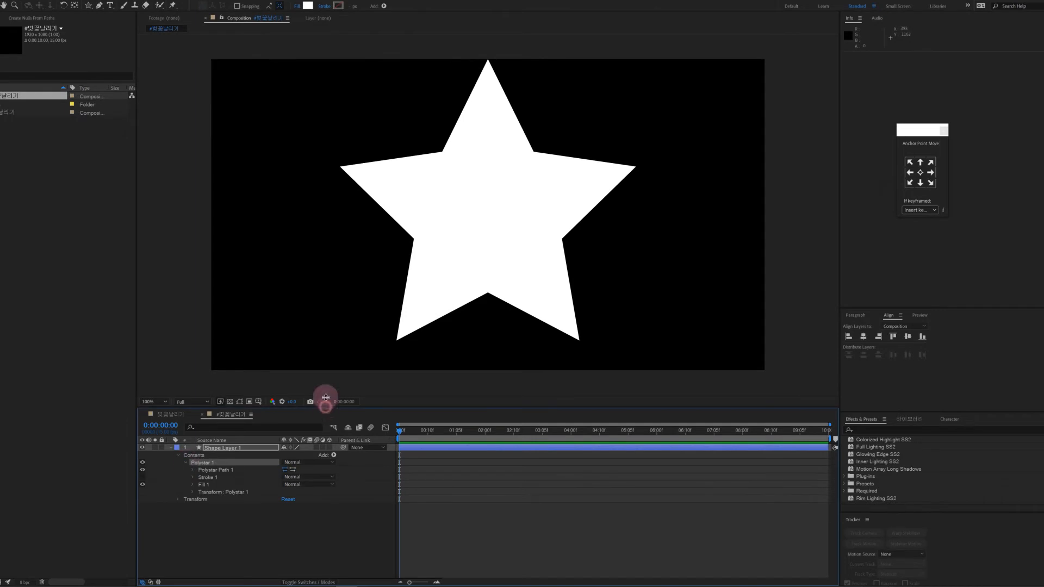
drag(326, 407, 326, 306)
click(190, 369)
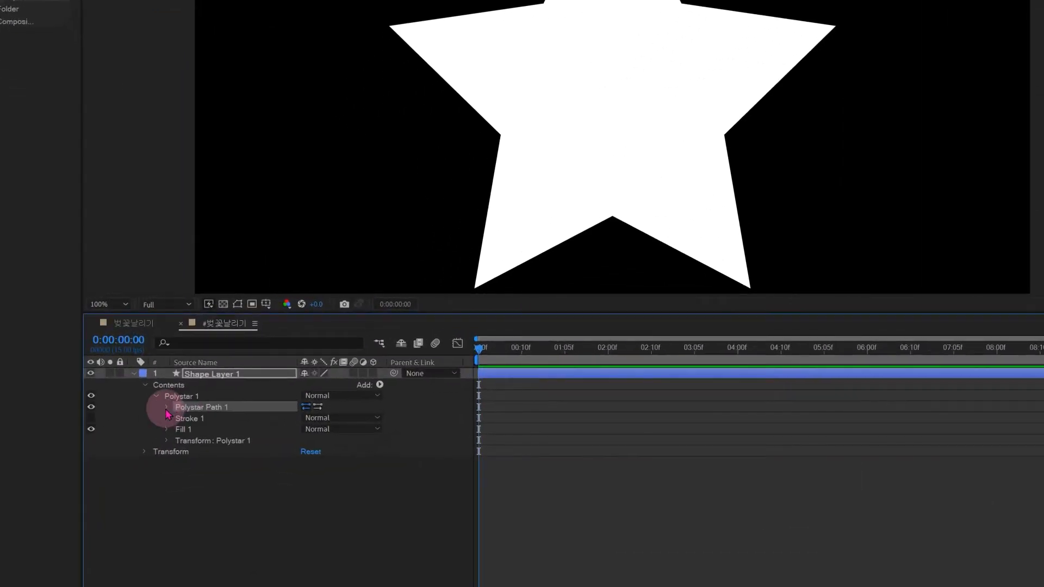
click(166, 409)
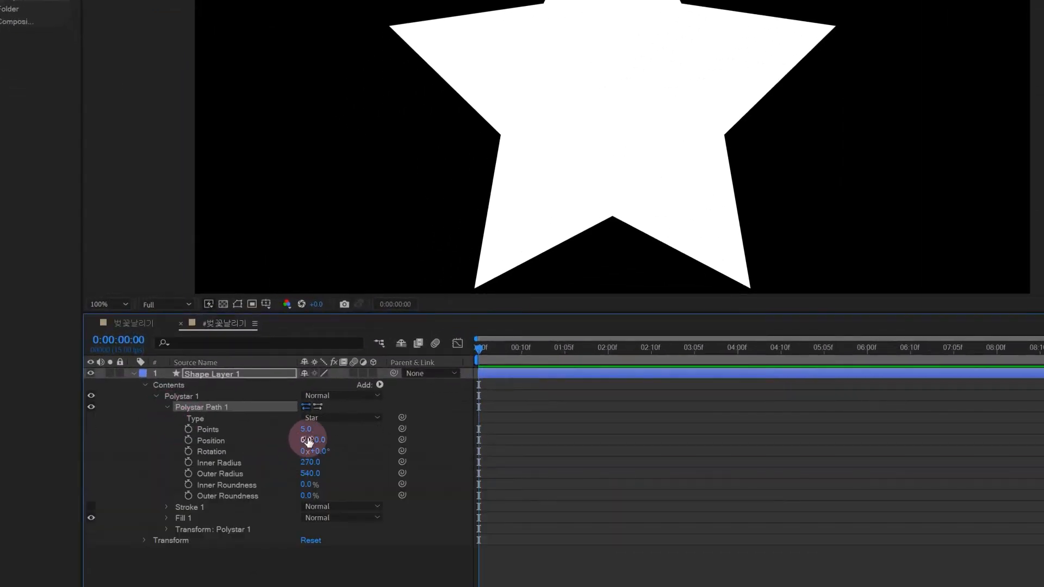
click(260, 463)
click(308, 463)
text(80)
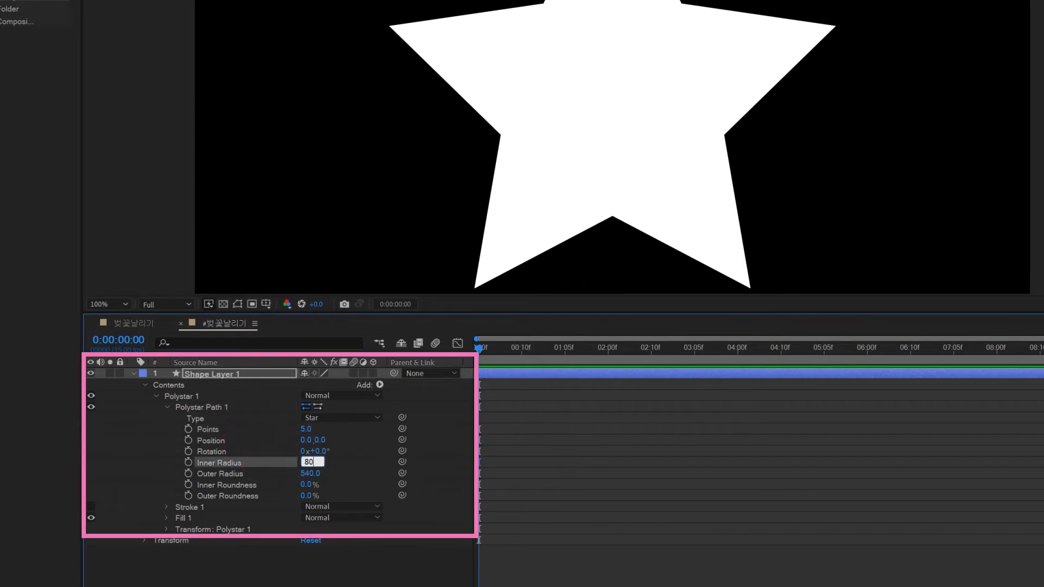
key(Return)
click(315, 473)
text(46)
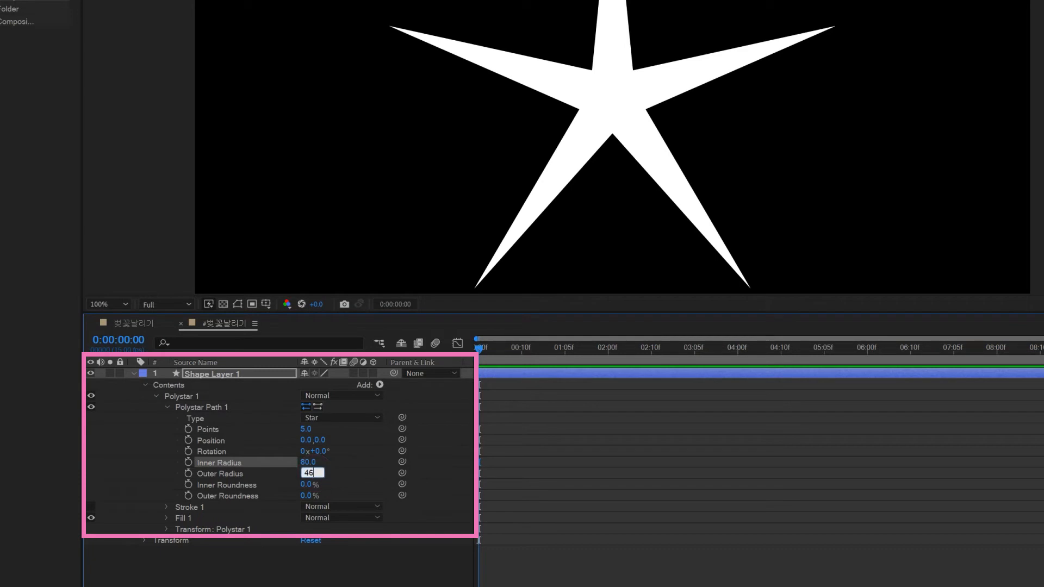
key(Return)
Set the polystar path's inner roundness to 110% and outer roundness to -14% to form five petals.
click(311, 486)
text(110)
key(Return)
click(310, 497)
text(-14)
key(Return)
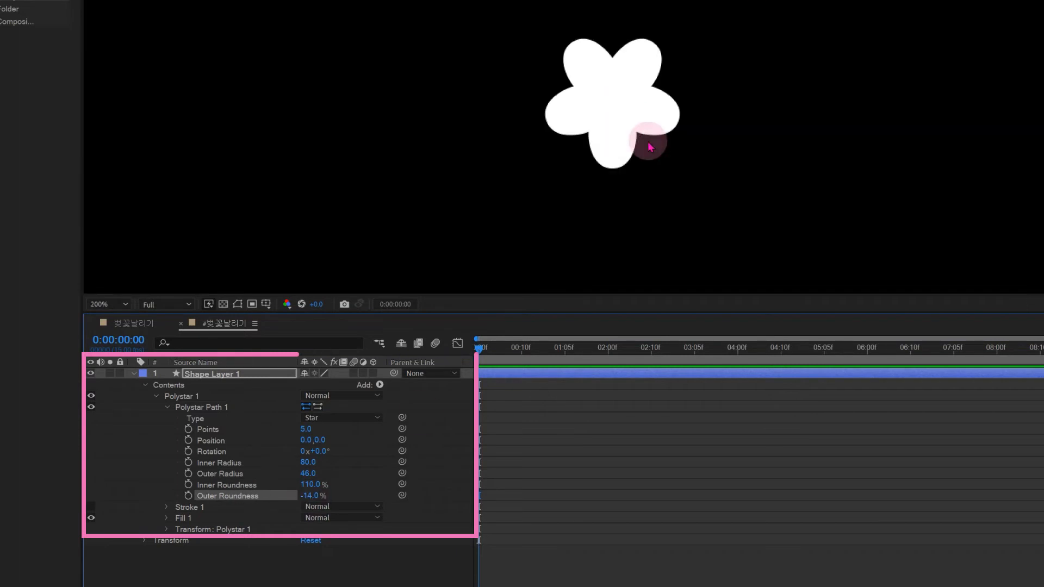
scroll(619, 128, up, 4)
scroll(634, 49, down, 4)
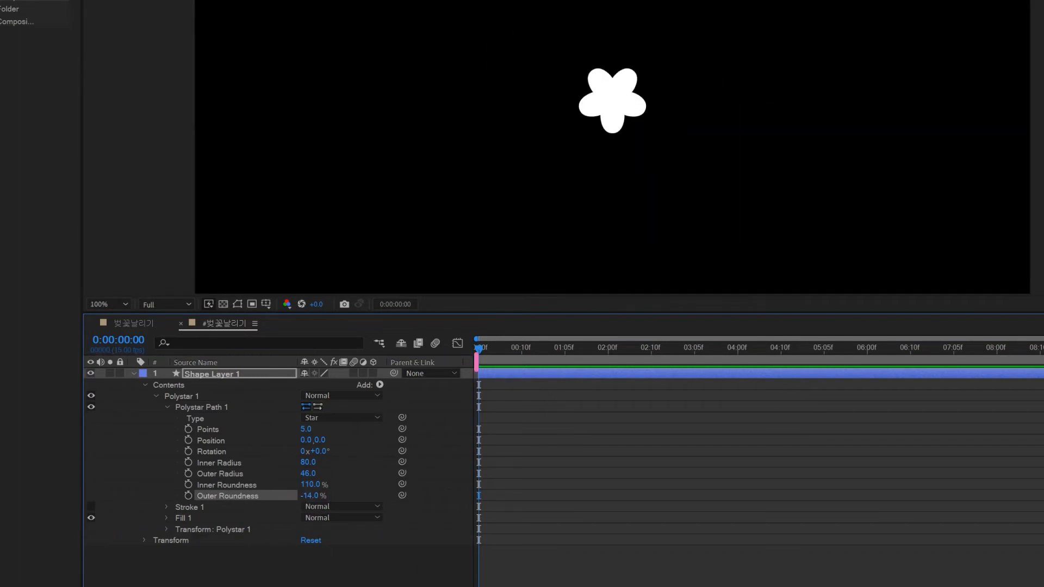
scroll(578, 205, up, 1)
click(107, 495)
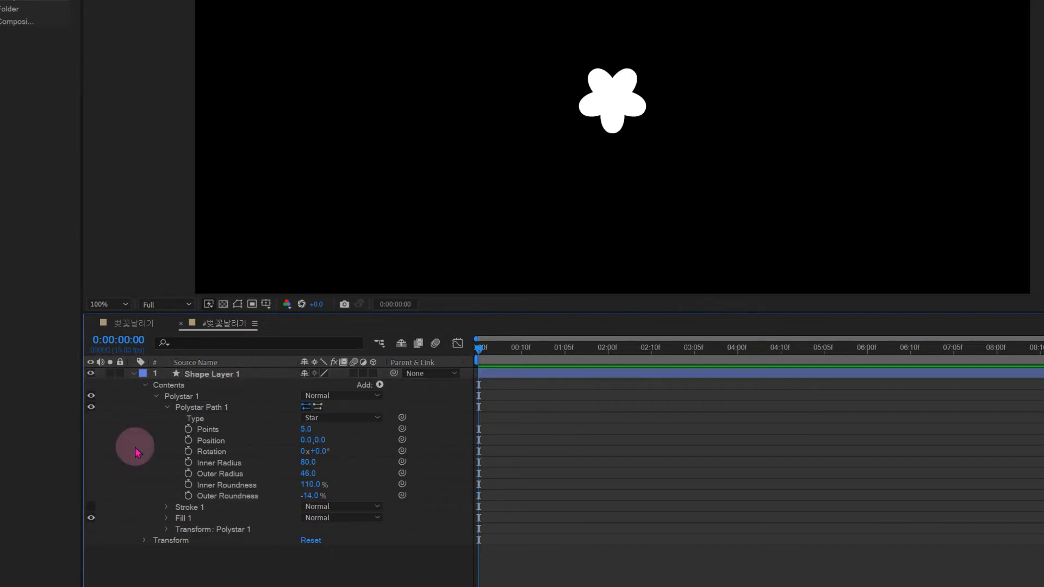
Add an empty group to the shape layer's contents and put an ellipse path in it.
click(155, 398)
click(168, 385)
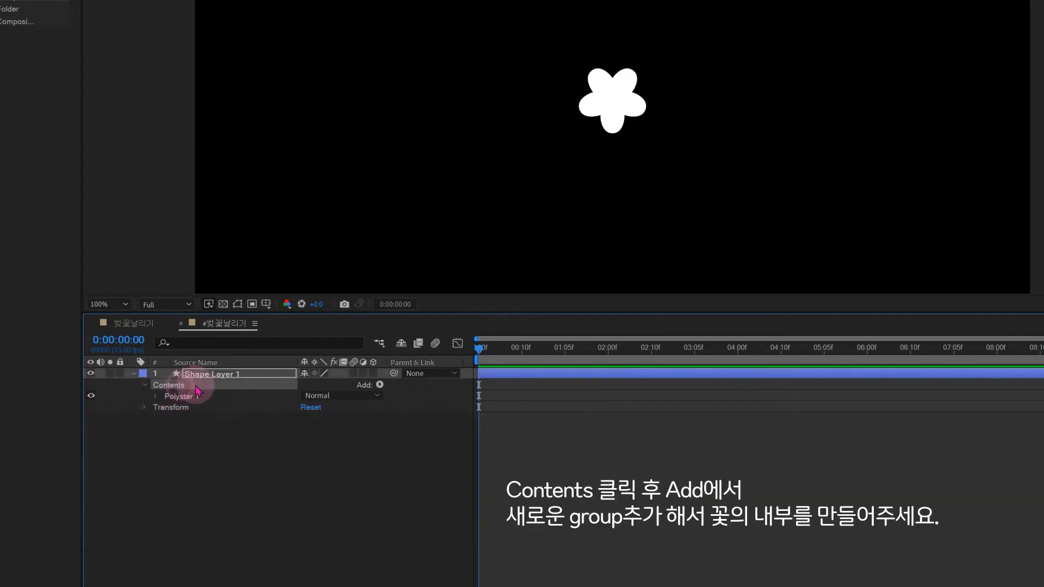
click(380, 384)
click(382, 374)
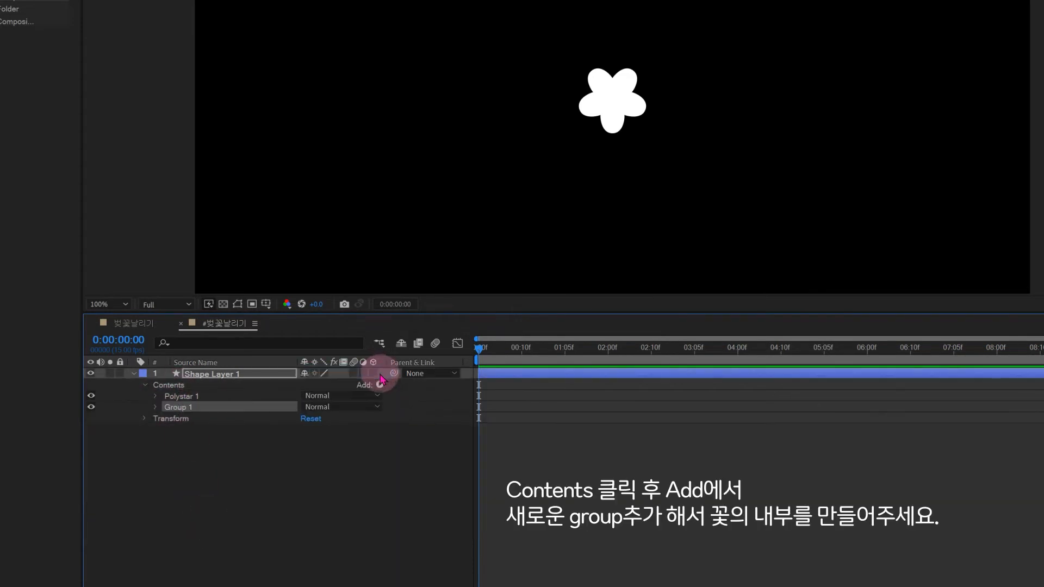
click(379, 385)
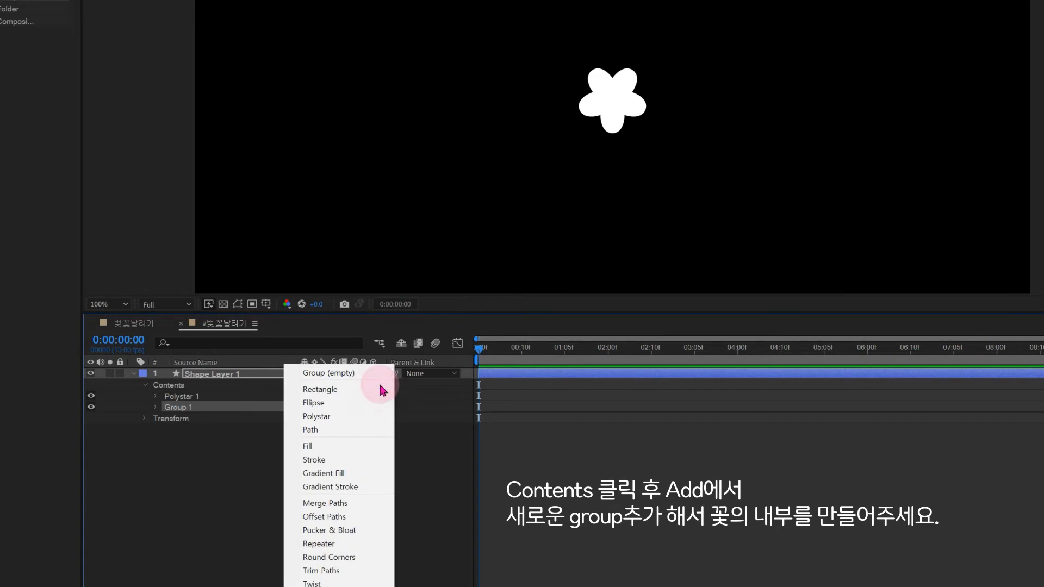
click(380, 402)
Add a solid fill to the group that holds the ellipse path, without any rectangle path.
click(379, 384)
click(382, 388)
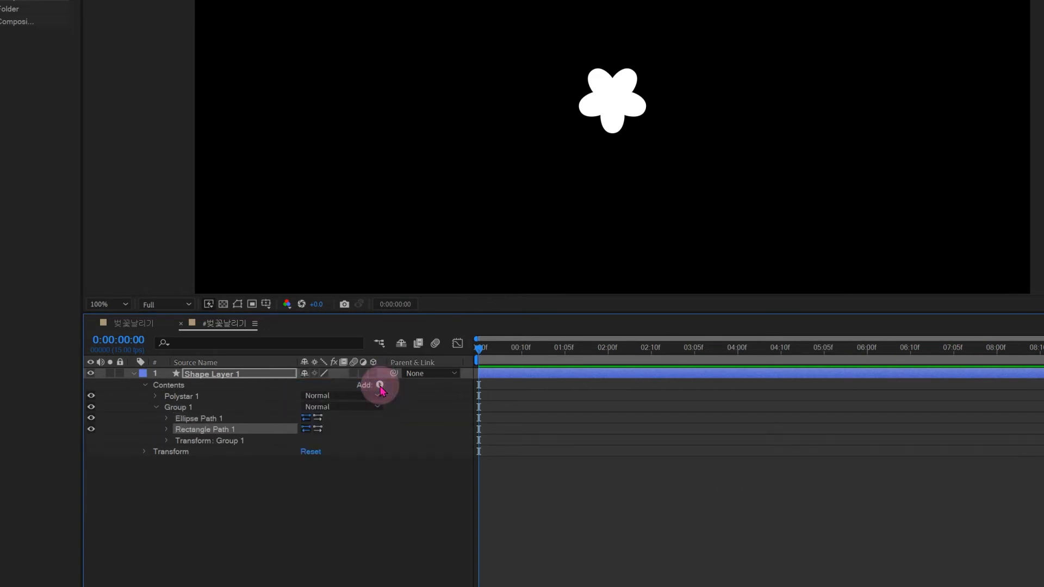
click(380, 387)
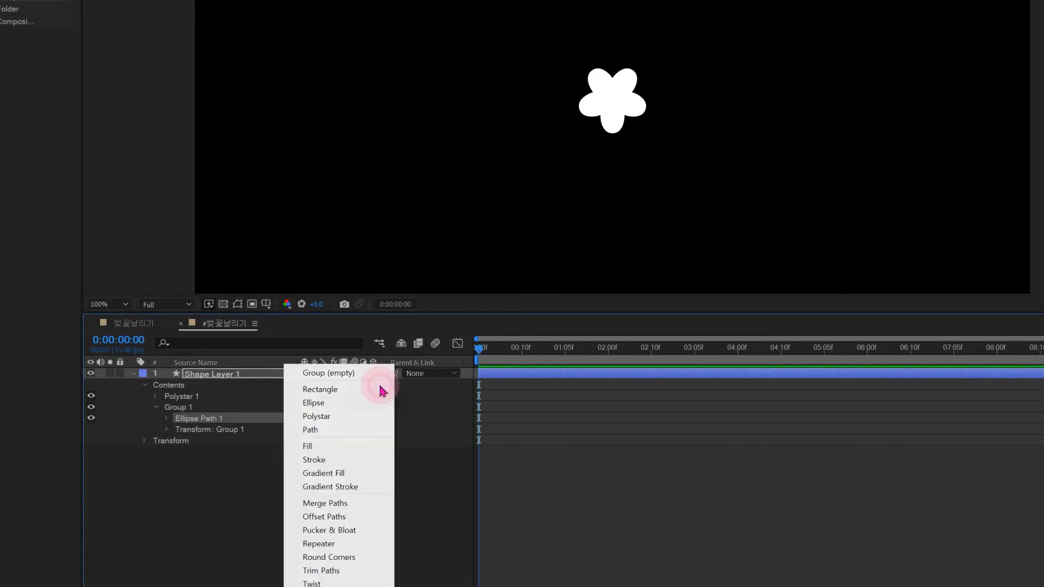
click(323, 447)
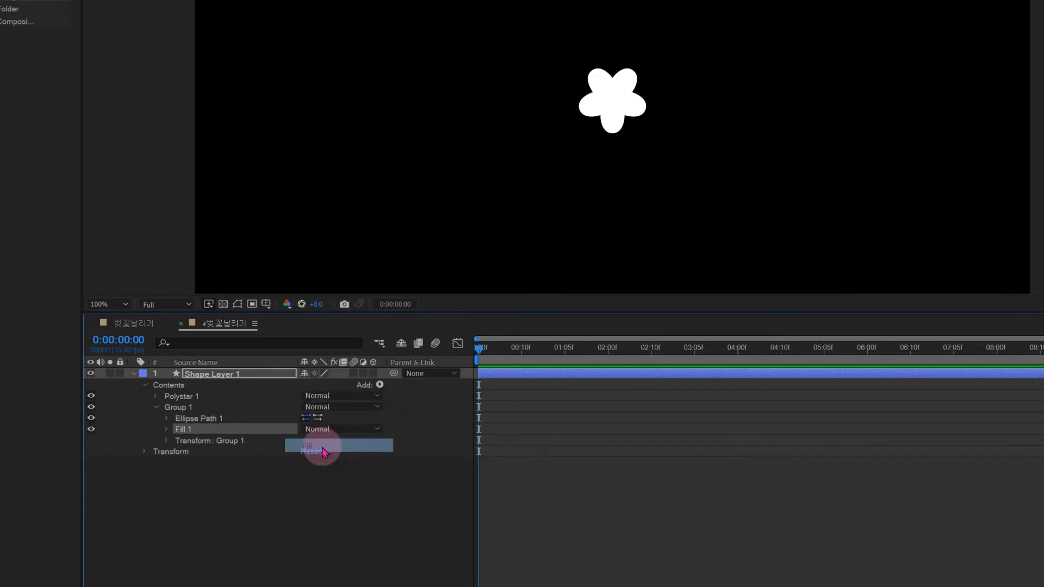
Show the shape outlines and reduce the ellipse path's size to 56 x 56.
click(167, 418)
click(204, 418)
click(238, 306)
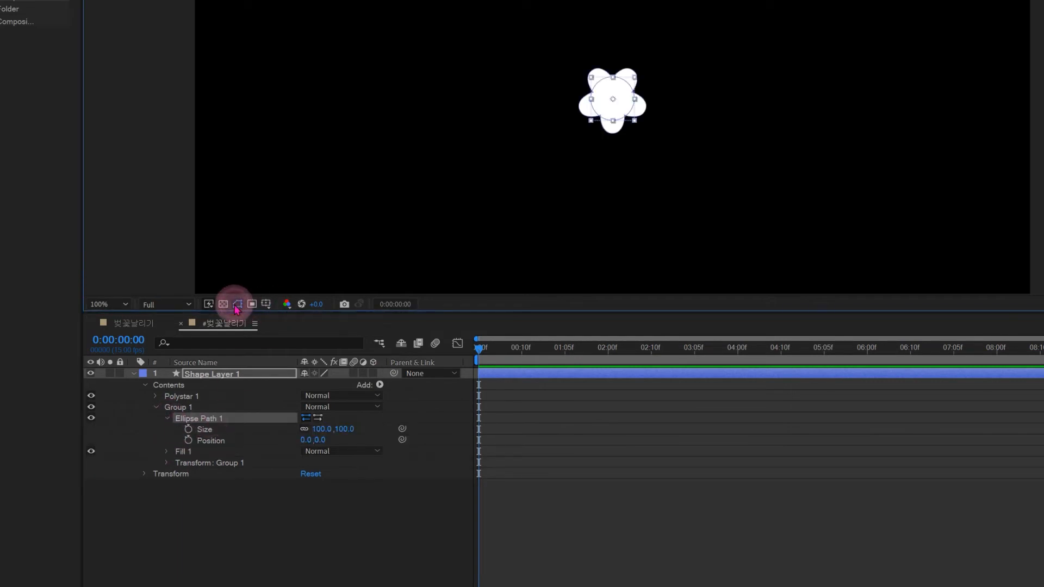
drag(319, 431, 291, 428)
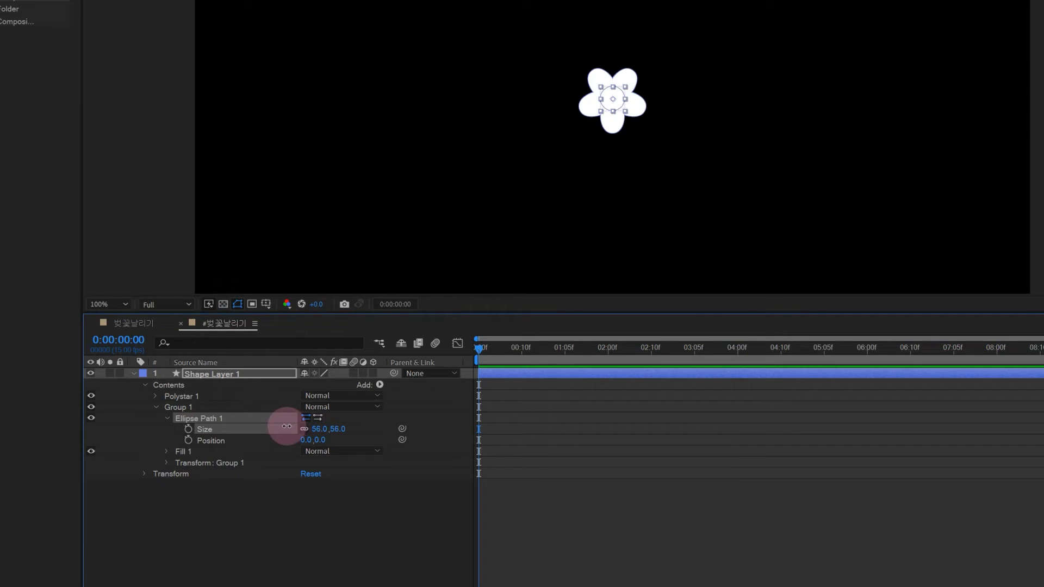
Change the ellipse's fill colour to a pale yellow.
click(179, 451)
click(167, 451)
click(307, 484)
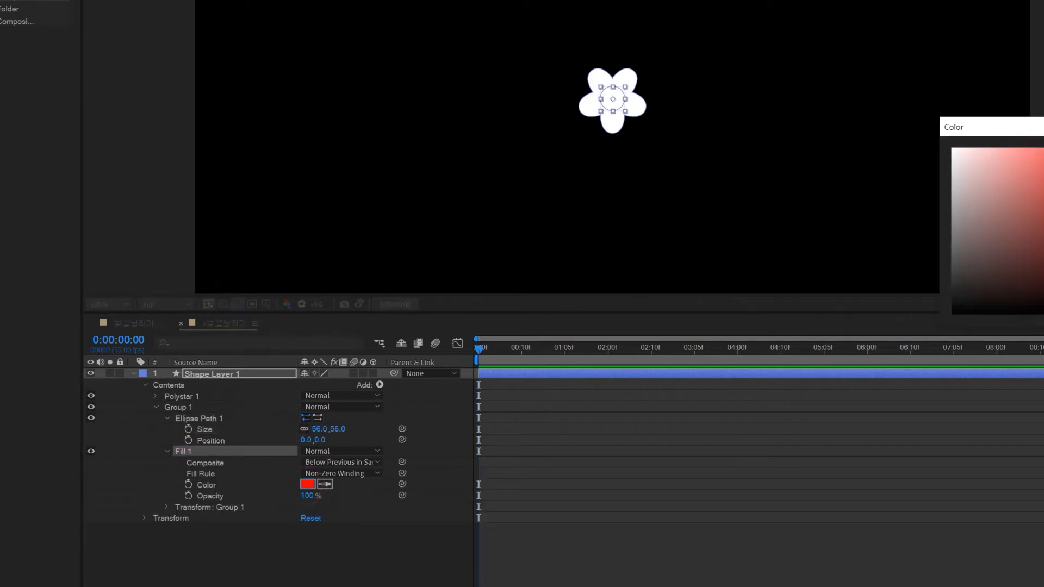
click(1013, 154)
drag(1015, 153, 1020, 154)
key(Return)
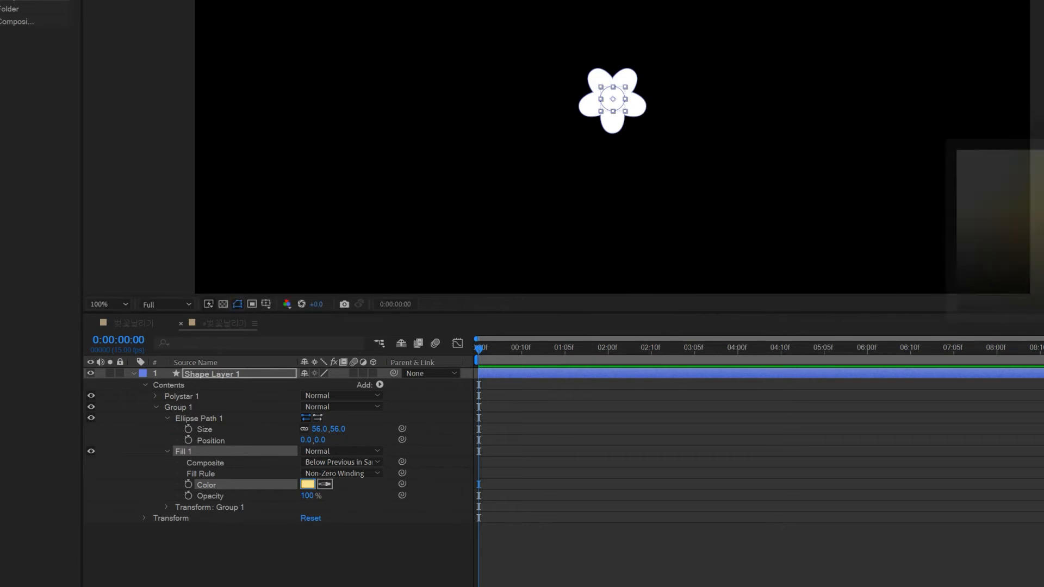
click(228, 562)
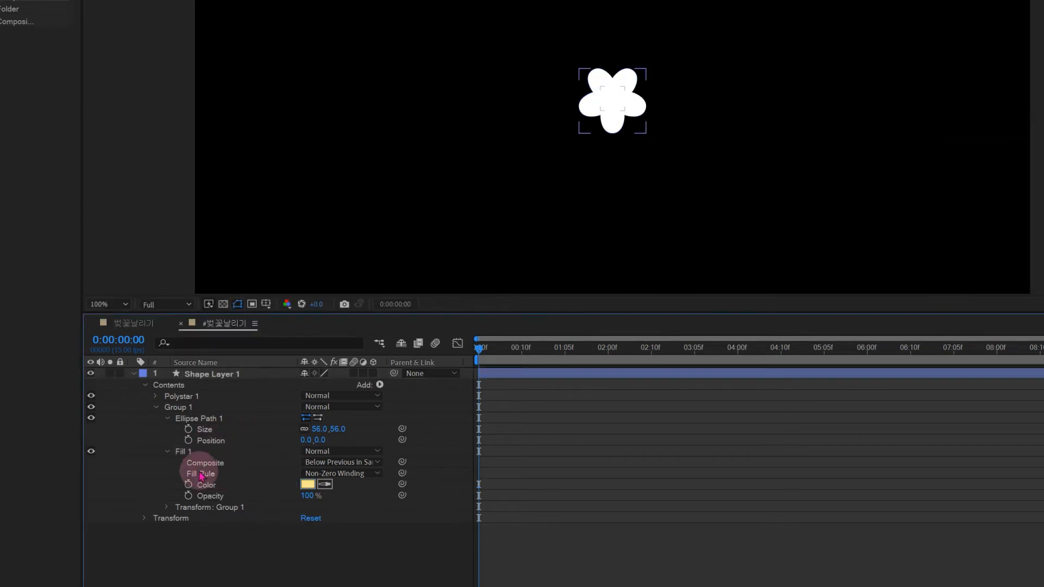
Move the ellipse group above the polystar in the layer's contents so the yellow centre sits over the petals.
click(168, 453)
click(168, 419)
click(175, 409)
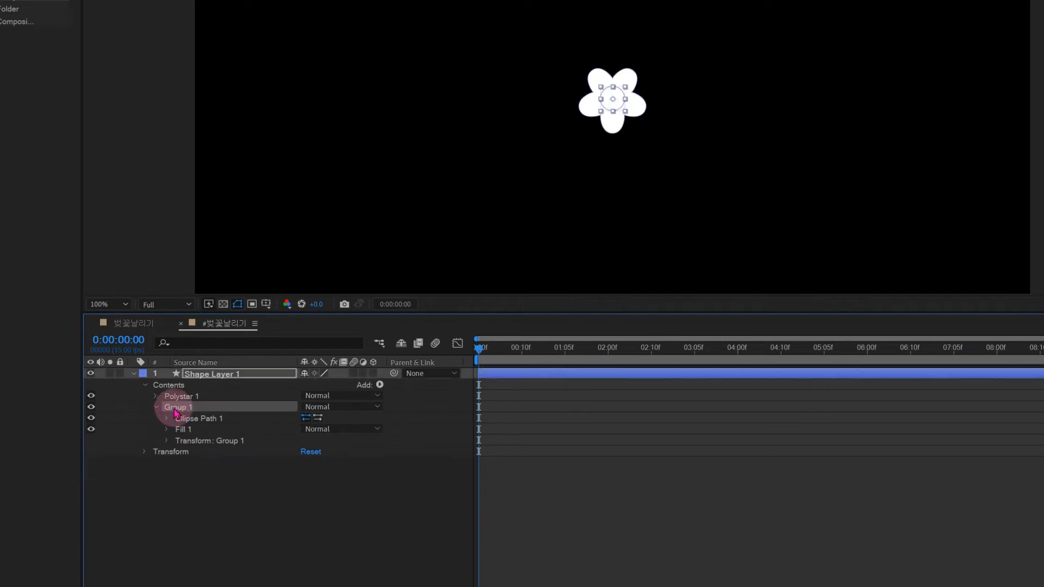
drag(181, 402, 180, 393)
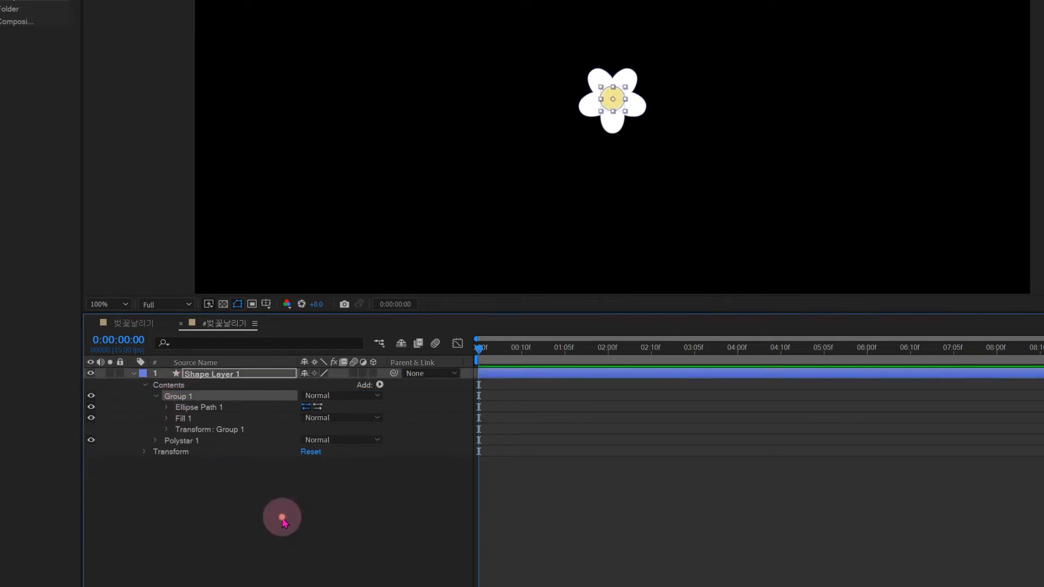
click(281, 517)
scroll(674, 119, up, 1)
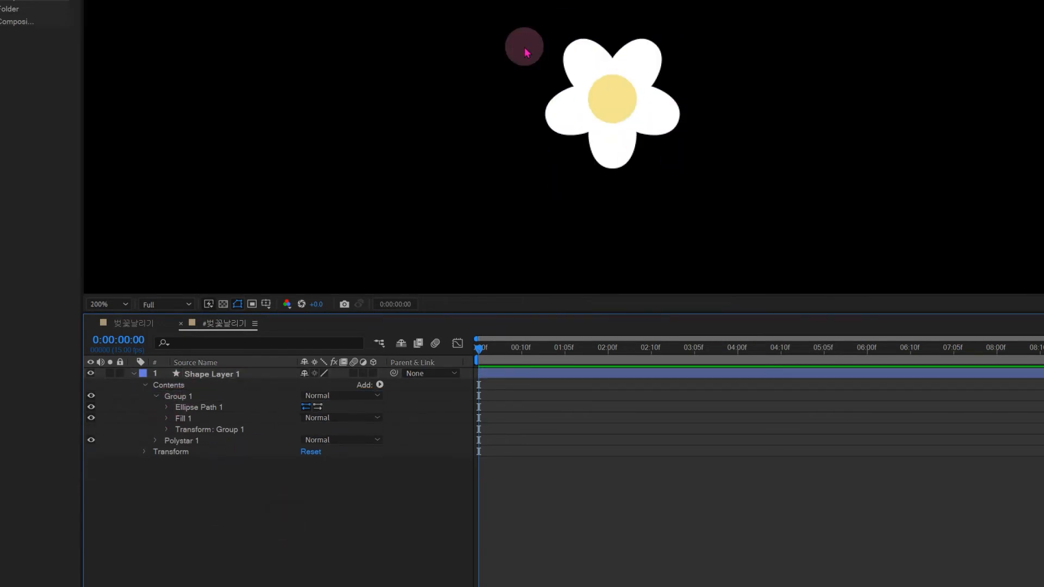
Add a gradient fill to the polystar, running diagonally from about (-53, -54.5) to (75.5, 85).
click(185, 440)
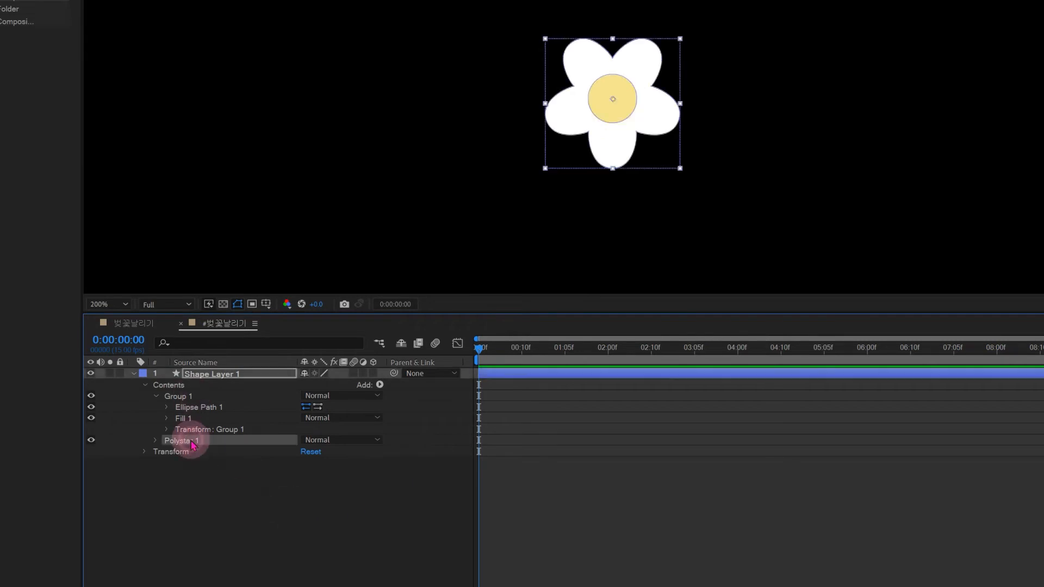
click(379, 384)
click(369, 472)
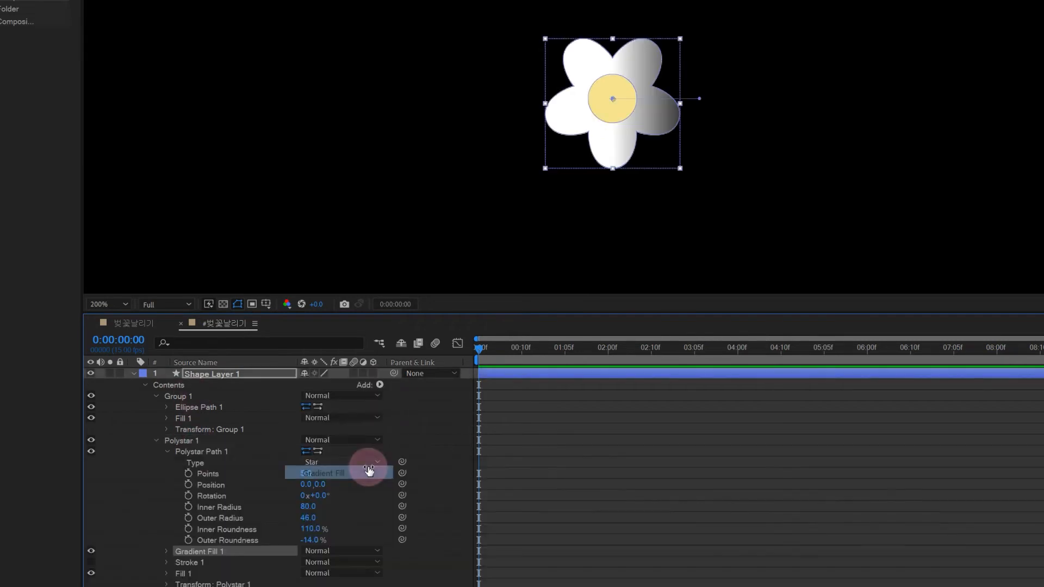
drag(613, 99, 566, 50)
drag(700, 99, 685, 170)
click(166, 552)
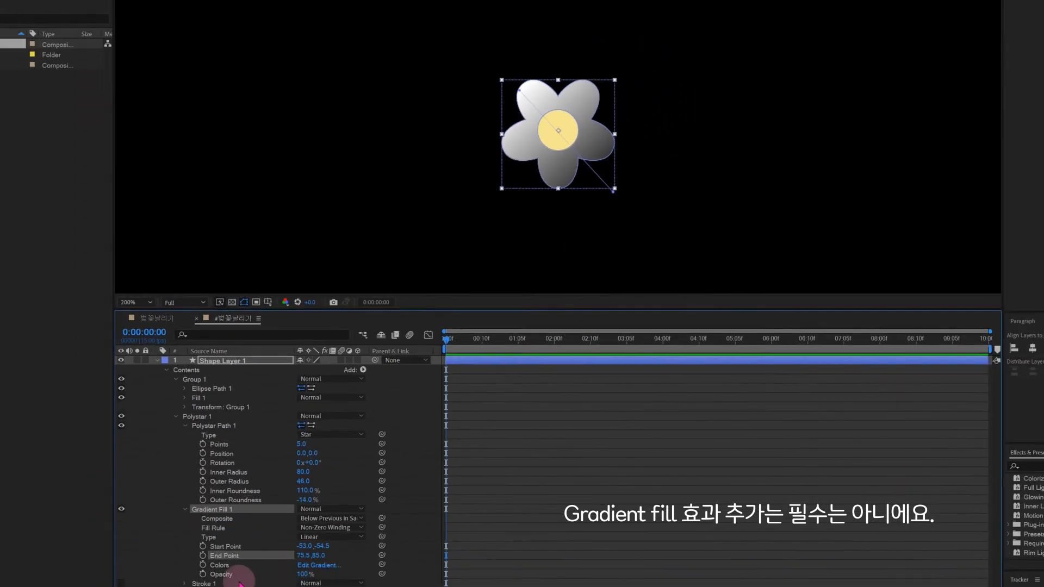
Set the petal gradient's end colour to soft pink DAB5B5 and collapse the flower layer's properties.
click(316, 565)
click(695, 326)
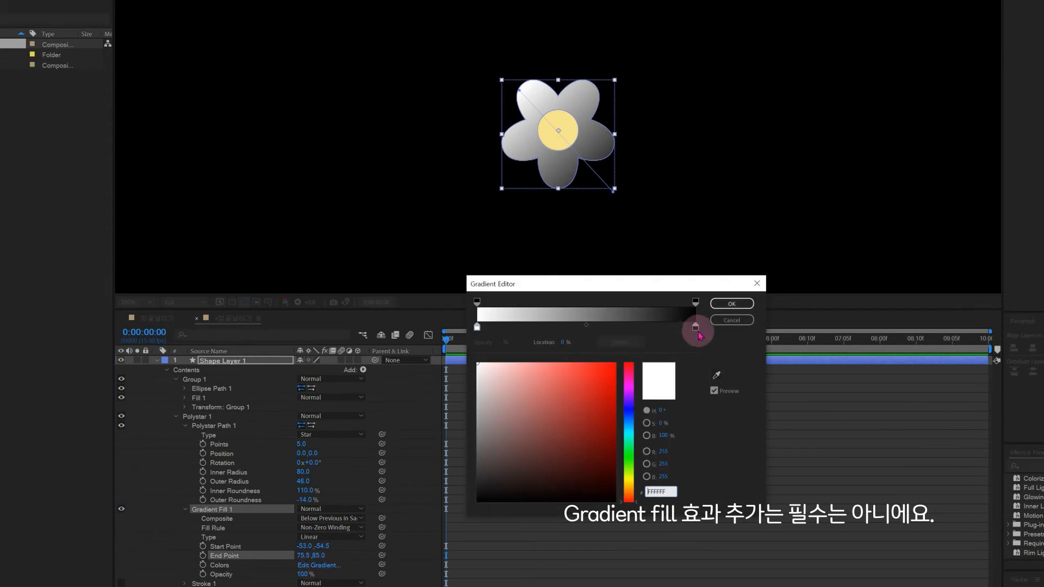
drag(536, 367, 502, 390)
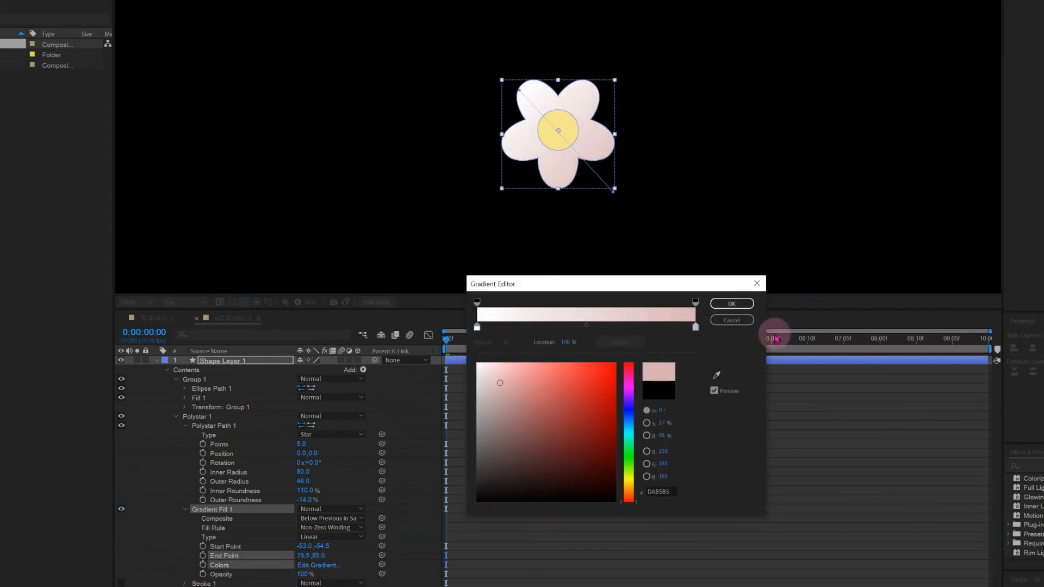
click(746, 306)
click(750, 249)
scroll(750, 249, down, 1)
scroll(750, 249, up, 2)
scroll(750, 249, down, 2)
click(233, 361)
click(157, 361)
click(262, 519)
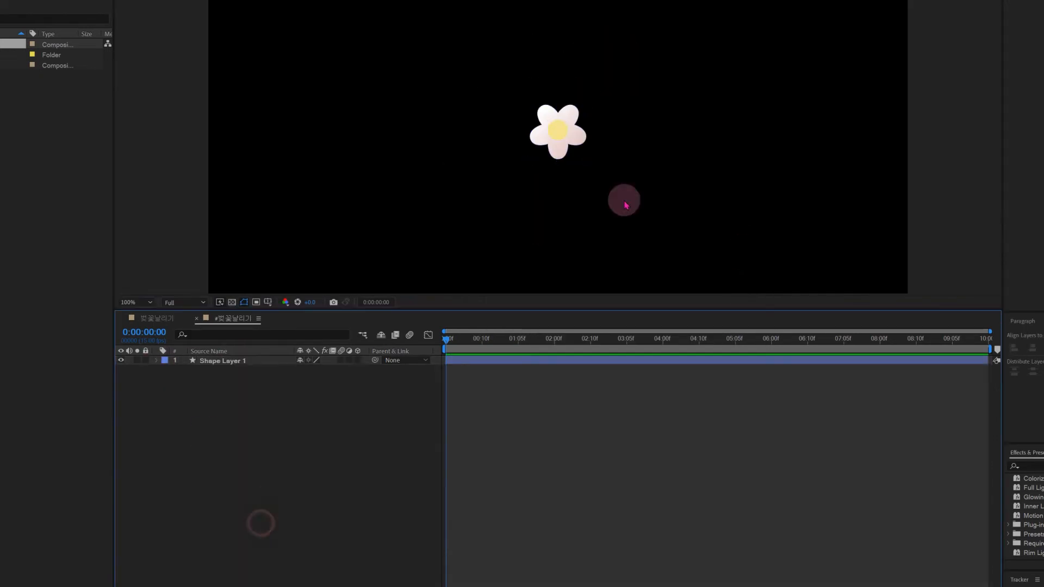
Delete the solid fill from the ellipse group in the flower layer's contents.
scroll(659, 232, up, 1)
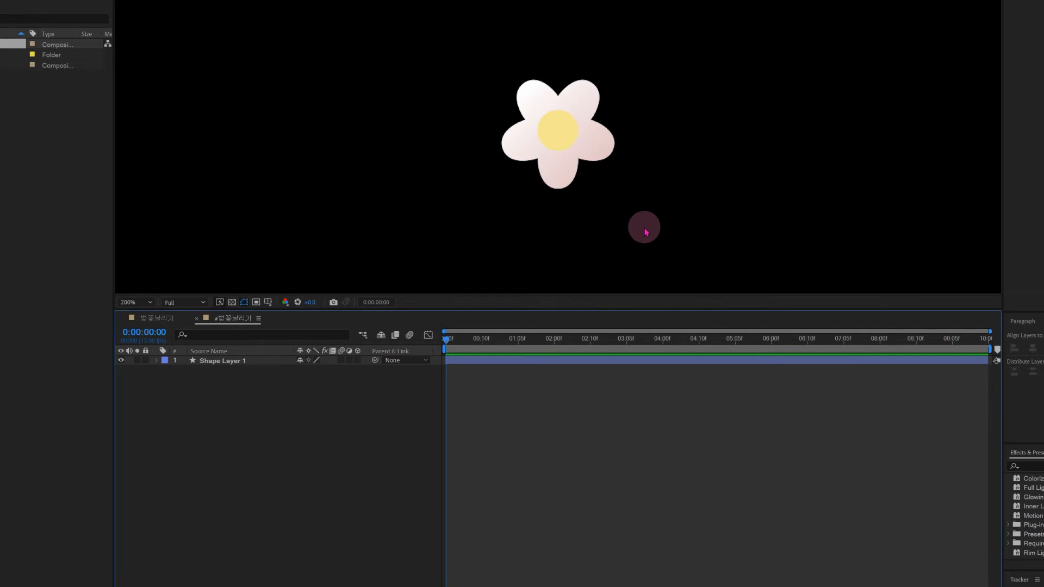
click(156, 364)
click(157, 362)
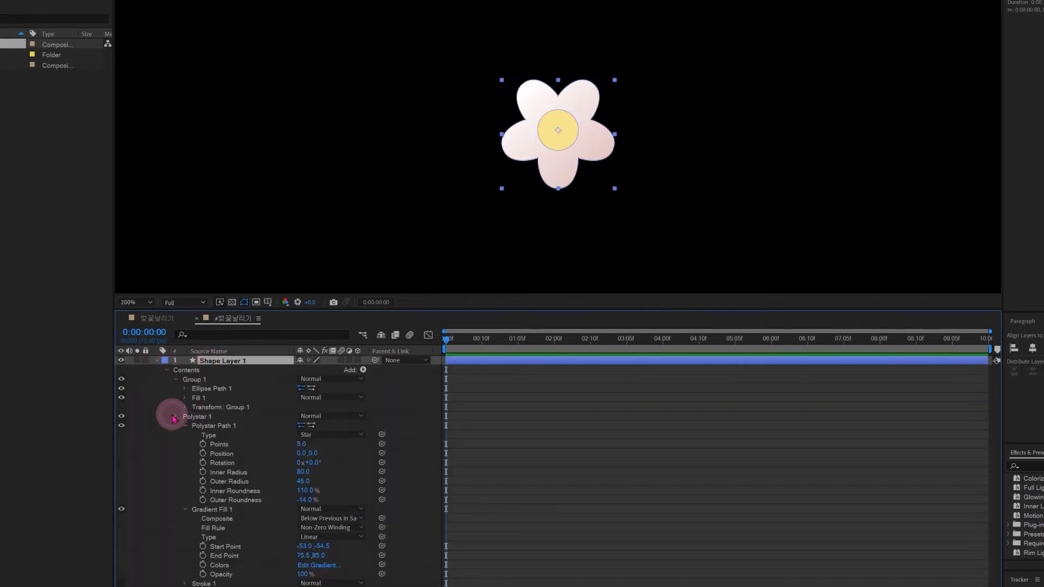
click(185, 406)
click(194, 379)
click(197, 401)
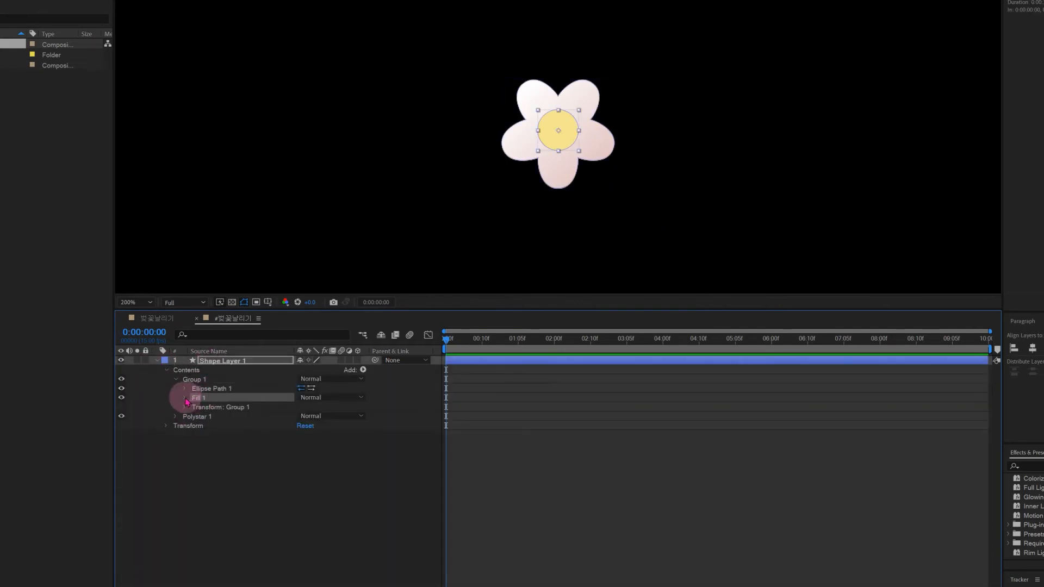
key(Delete)
Add a gradient fill to the ellipse group, running diagonally from (0, 0) to about (56, 38).
click(363, 370)
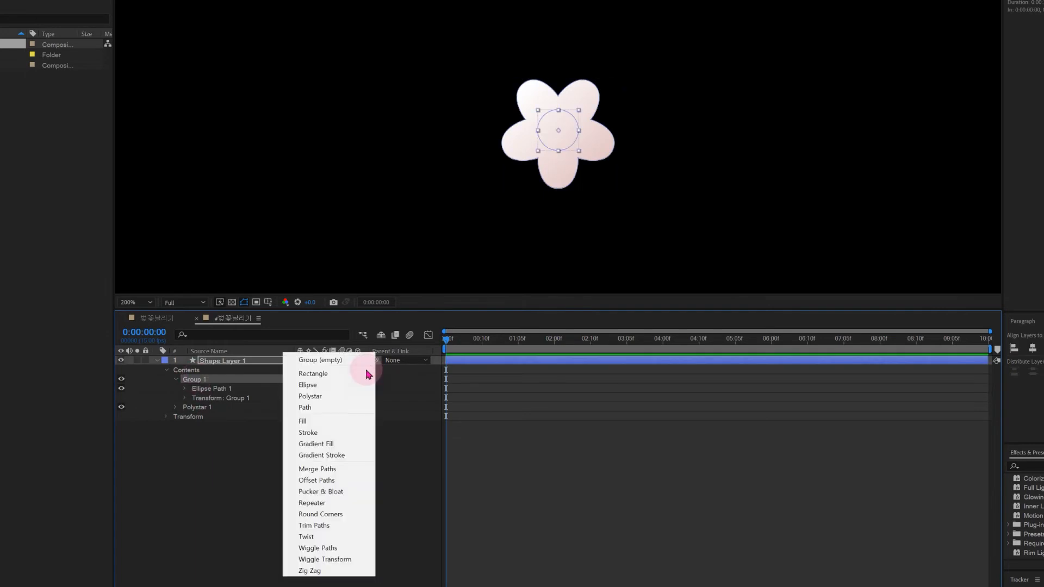
click(342, 449)
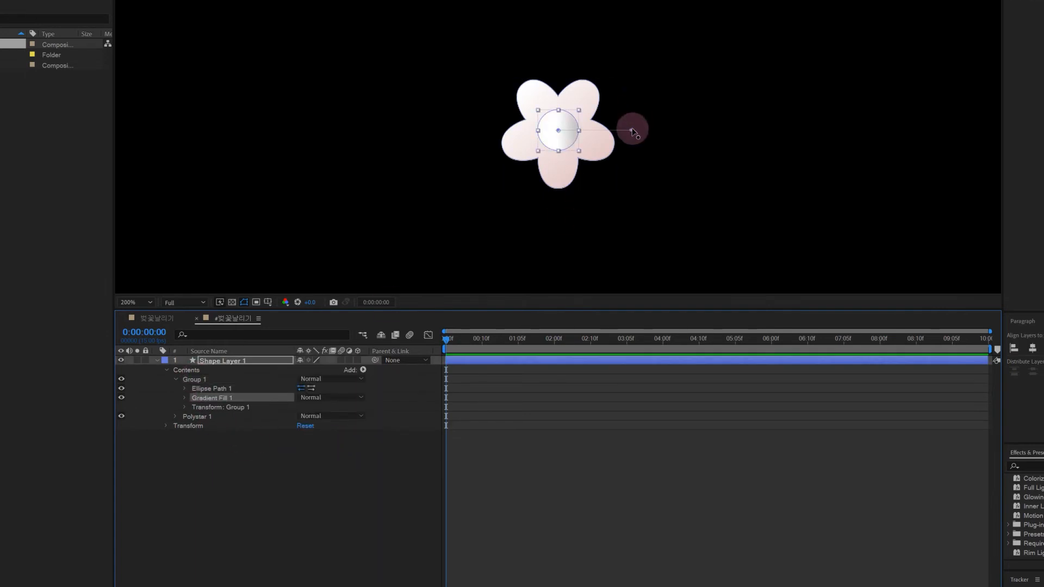
click(185, 398)
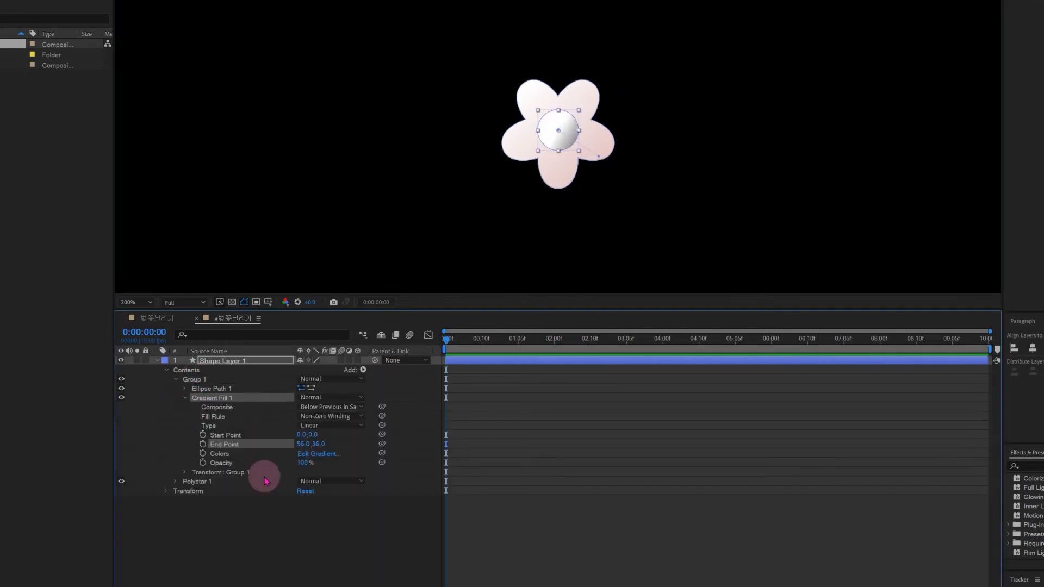
Set the ellipse gradient's colours to run from white to a pale yellow.
click(313, 456)
drag(488, 370, 488, 361)
click(476, 326)
click(478, 362)
click(695, 327)
click(489, 371)
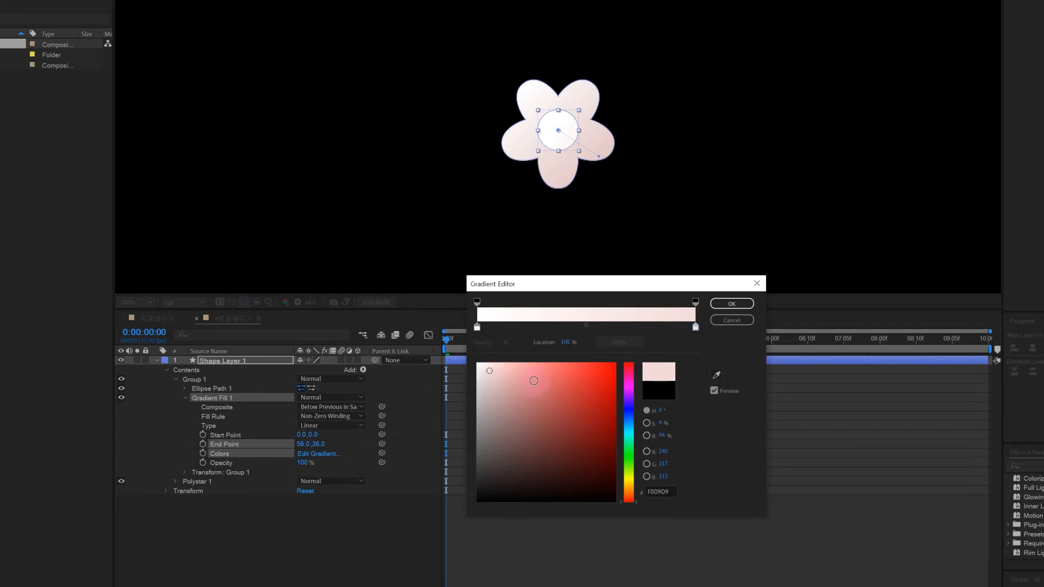
click(629, 481)
mouse_move(629, 478)
mouse_down()
mouse_move(628, 487)
mouse_move(636, 475)
mouse_move(631, 482)
mouse_up()
drag(492, 366, 516, 363)
click(732, 304)
Shorten the ellipse gradient so its end point lies at about (21.5, 18.5), and deselect the layer.
drag(599, 156, 579, 148)
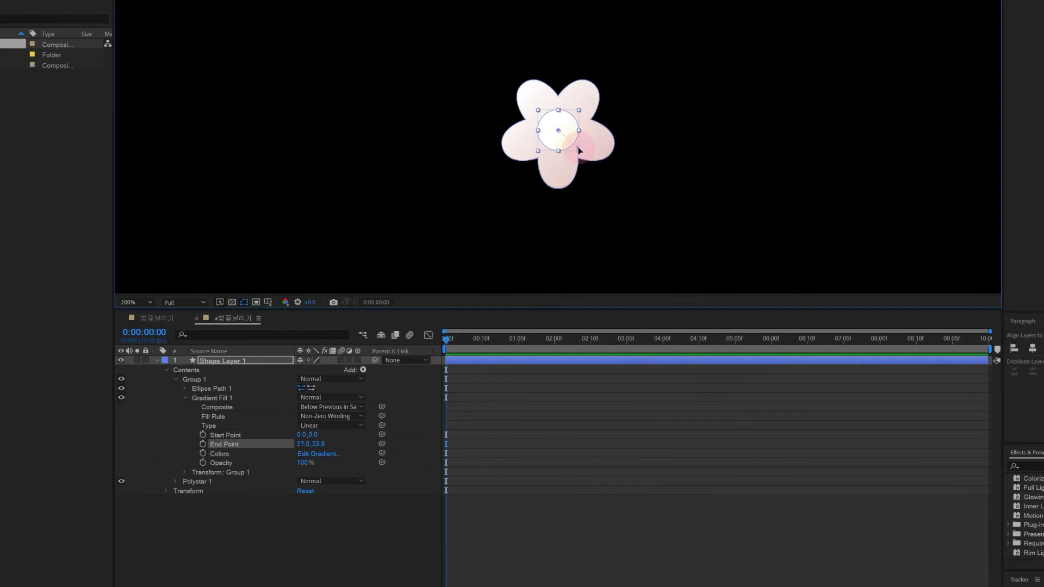
key(F2)
scroll(601, 237, down, 1)
scroll(600, 237, up, 3)
scroll(600, 237, down, 3)
Rename the flower shape layer as 꽃 and collapse its properties.
click(246, 360)
key(Return)
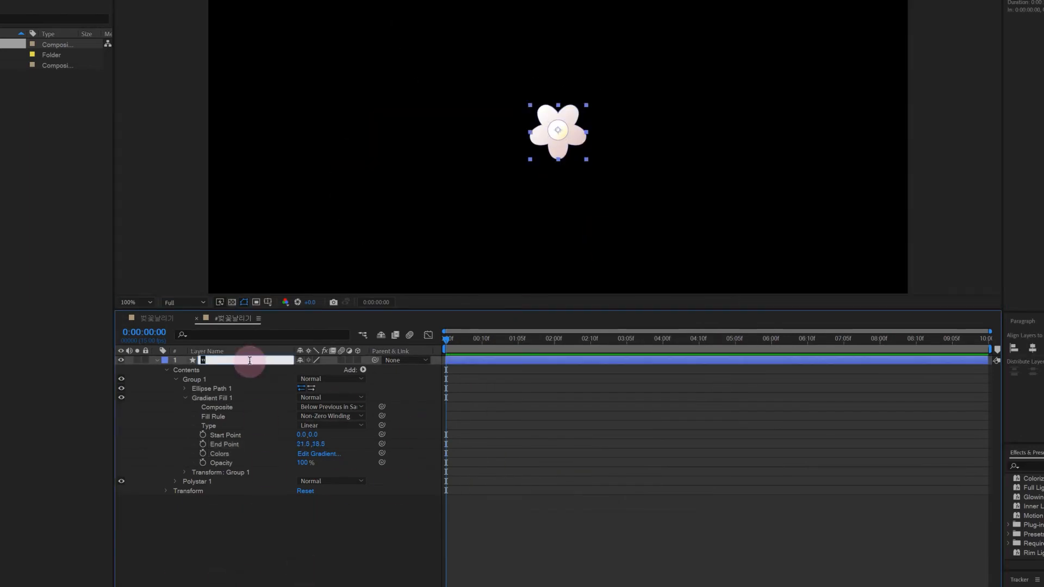
text(꽃)
key(Return)
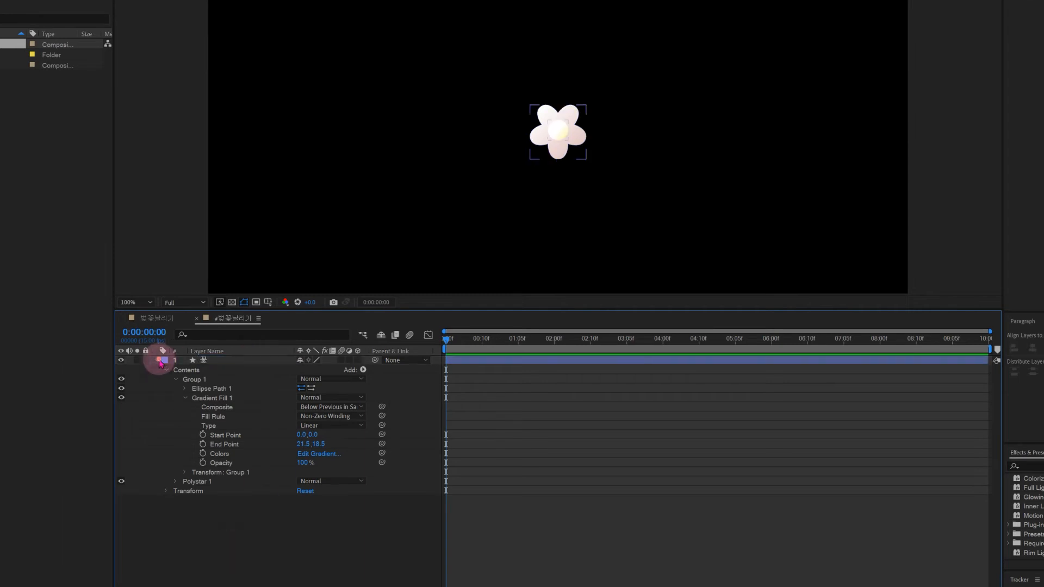
click(158, 361)
scroll(716, 181, down, 1)
scroll(716, 181, up, 2)
scroll(629, 247, down, 2)
scroll(515, 237, up, 2)
click(156, 364)
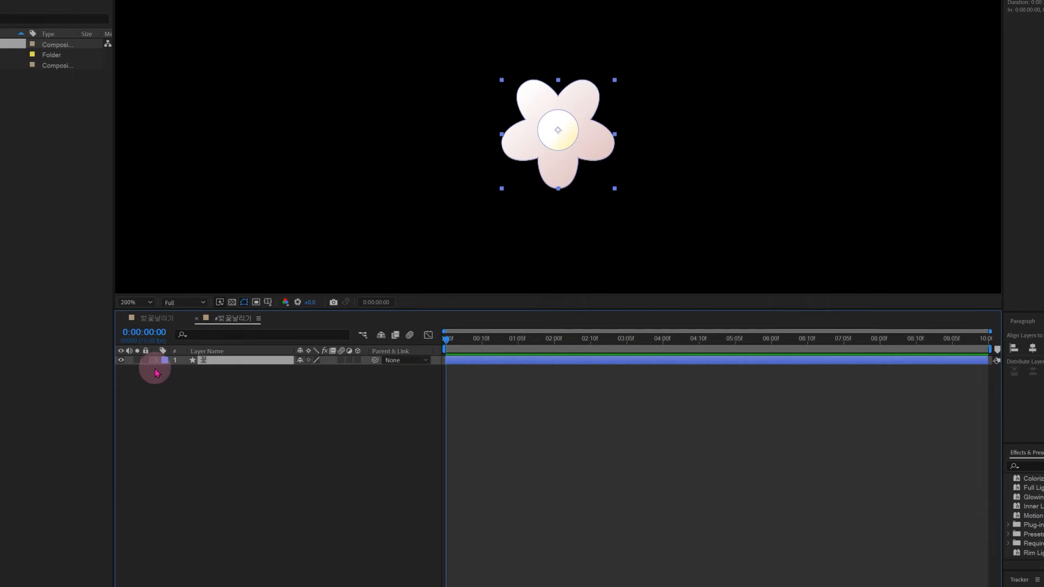
Expand the 꽃 layer with Group 1 collapsed and select its Contents.
click(156, 361)
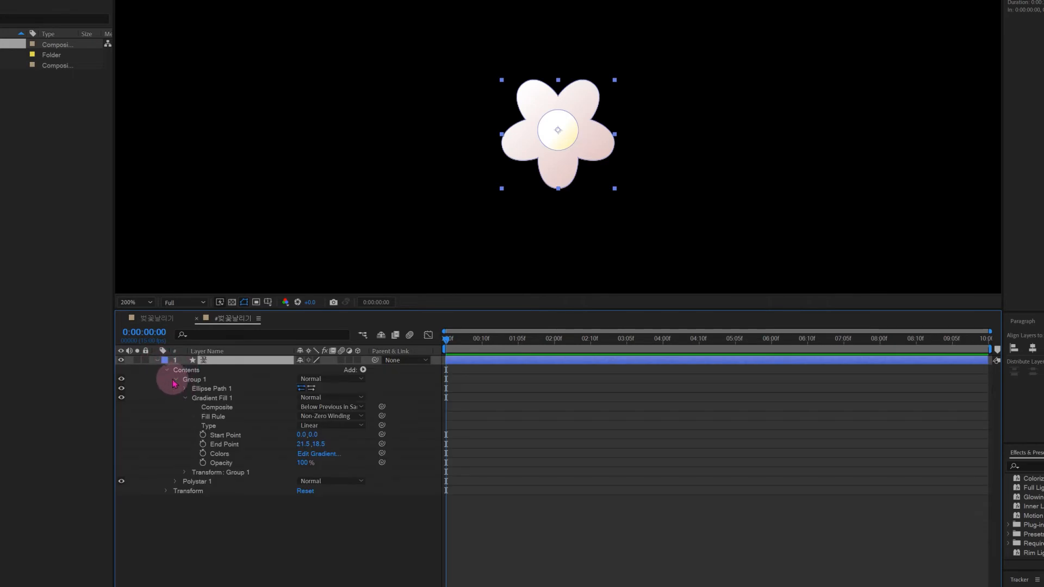
click(175, 380)
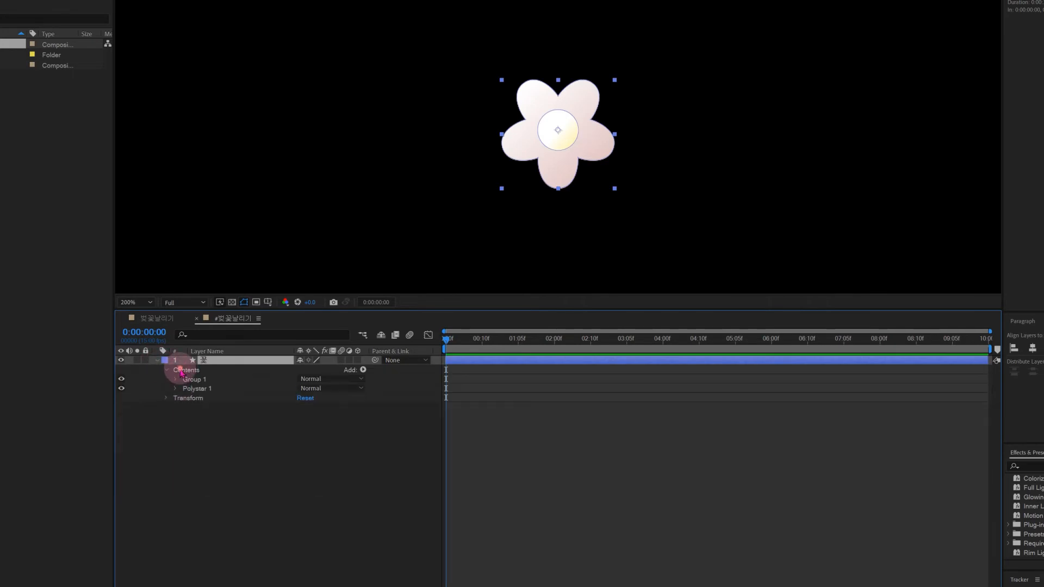
click(180, 370)
click(363, 370)
click(362, 373)
key(ctrl+z)
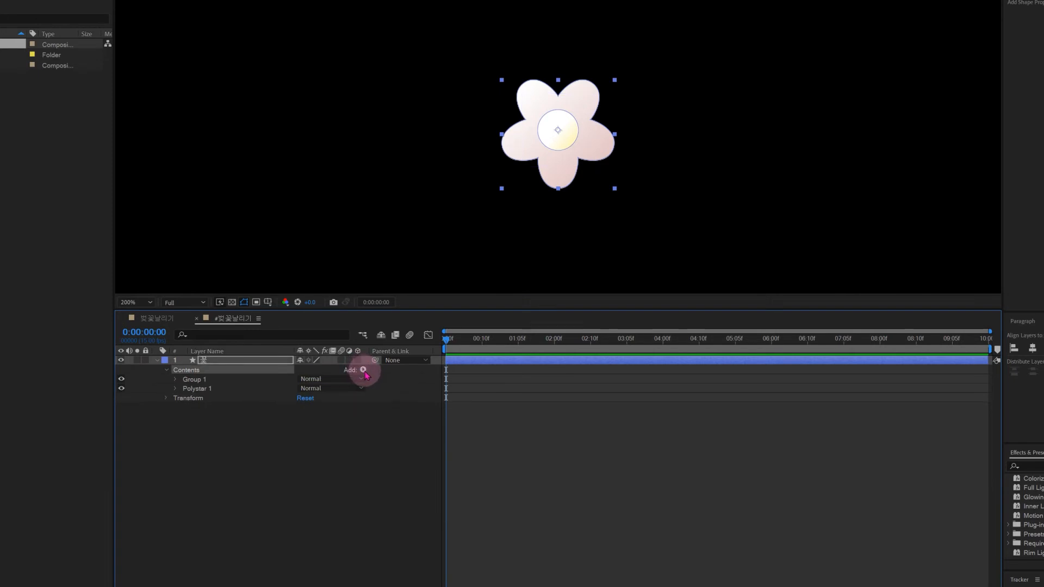
Add a Repeater to the 꽃 layer's contents and set its copies to 45.
click(363, 370)
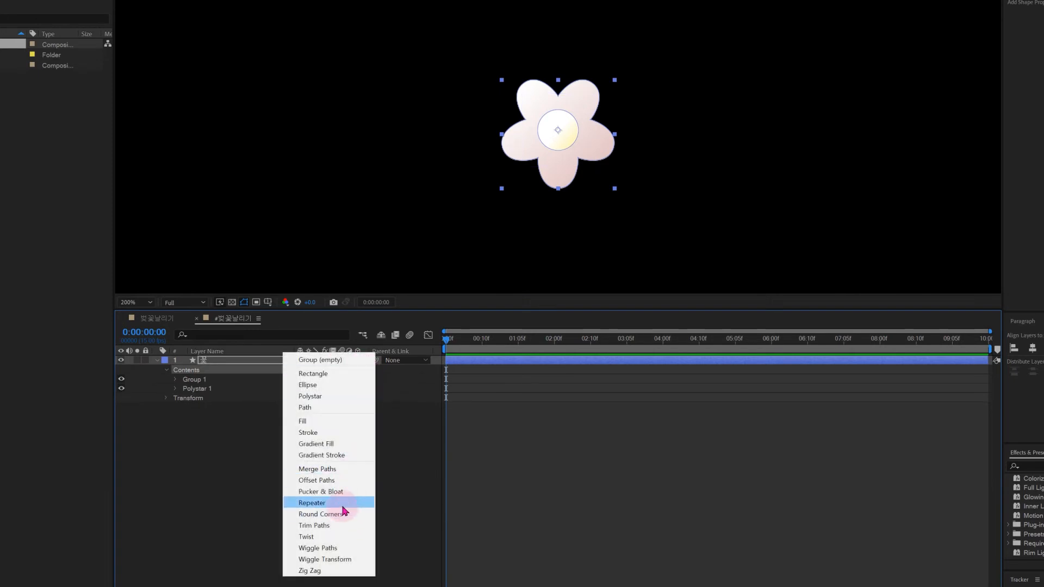
click(342, 505)
click(176, 397)
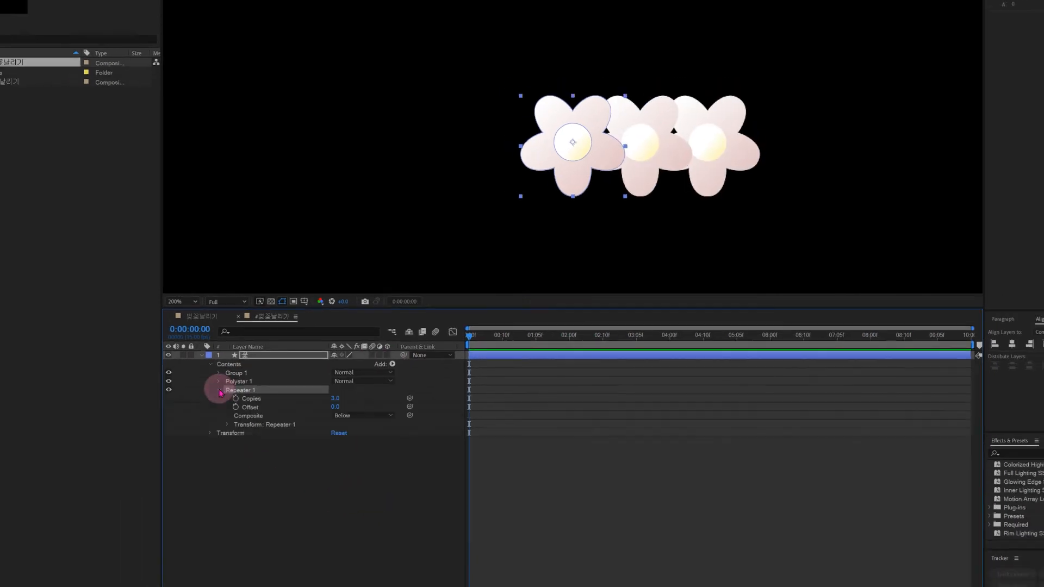
click(335, 398)
text(45)
key(Return)
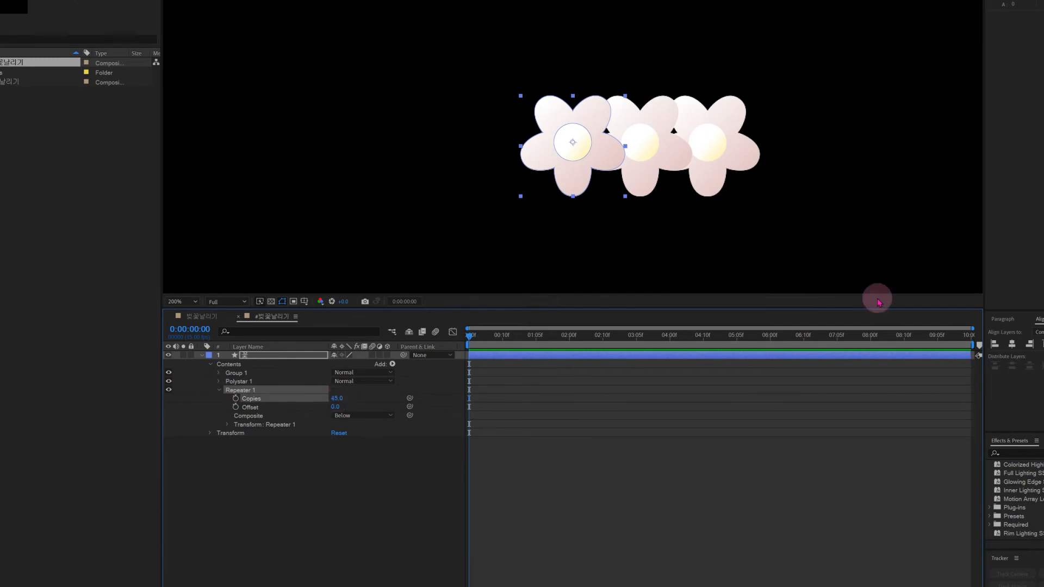
Set the X position in the repeater's transform to 30.
click(226, 425)
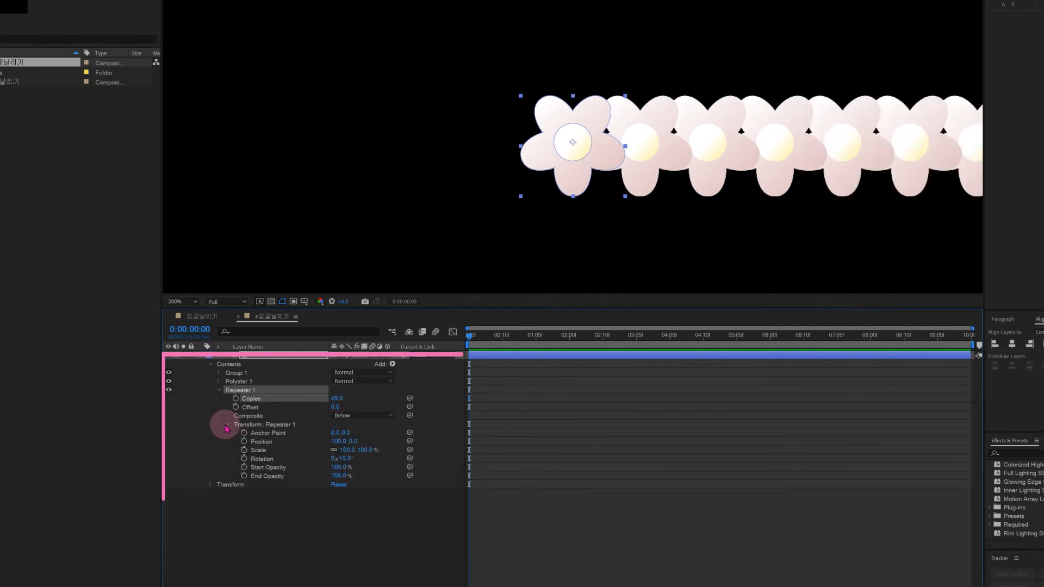
click(337, 441)
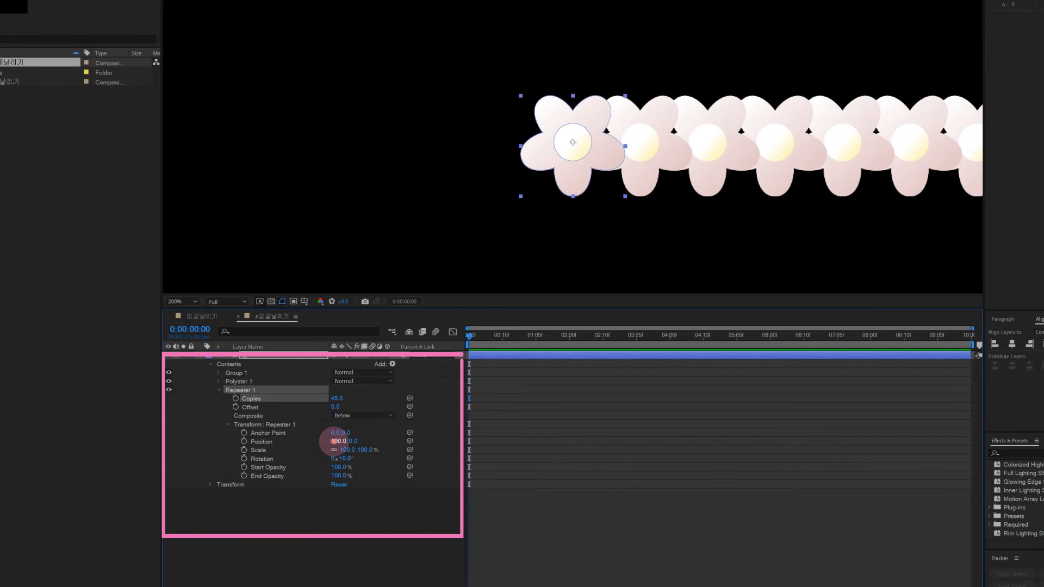
click(783, 360)
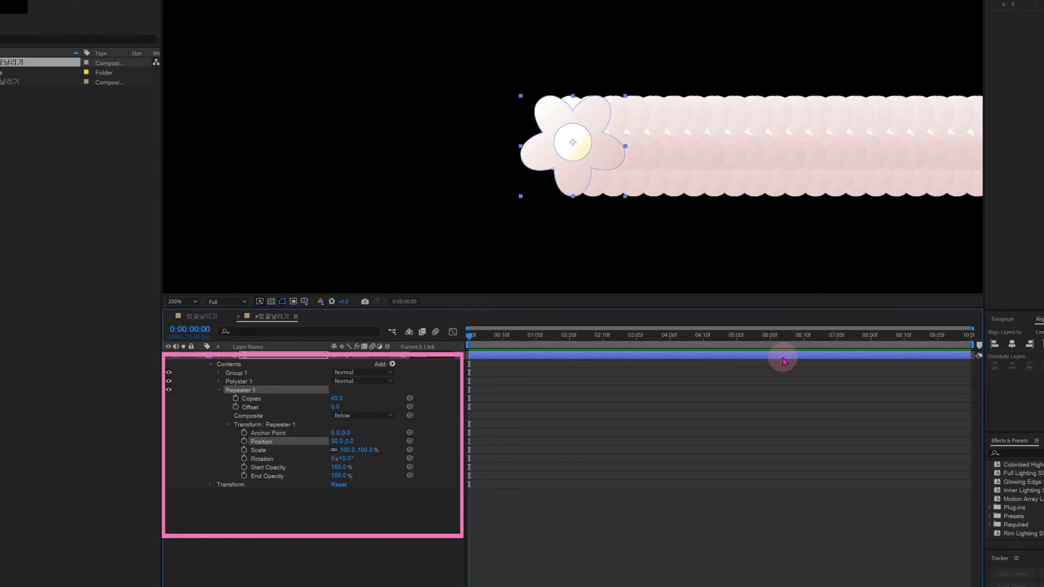
Try a repeater scale of 95% and replace it with 105%.
click(348, 451)
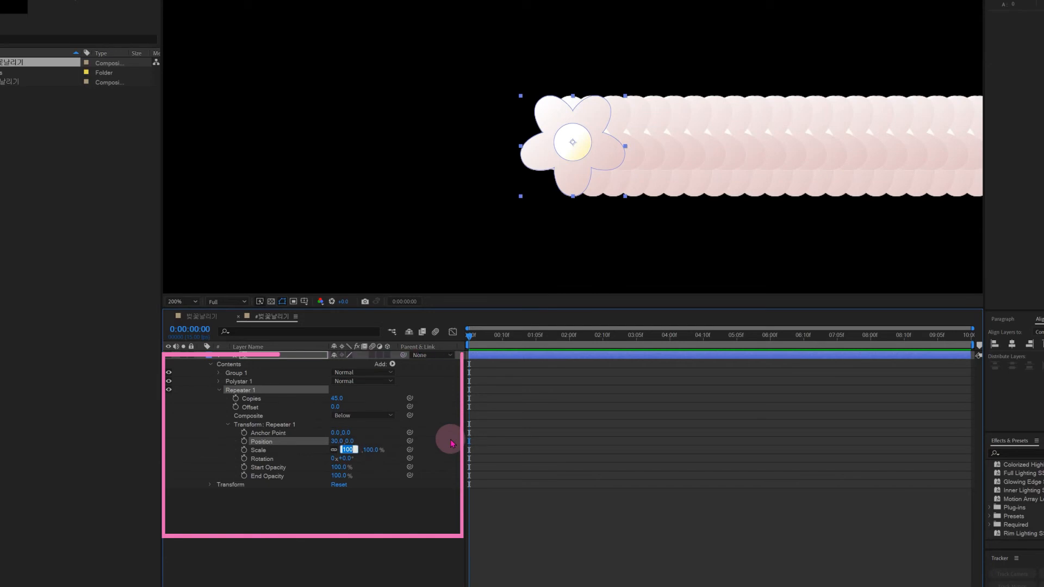
text(95)
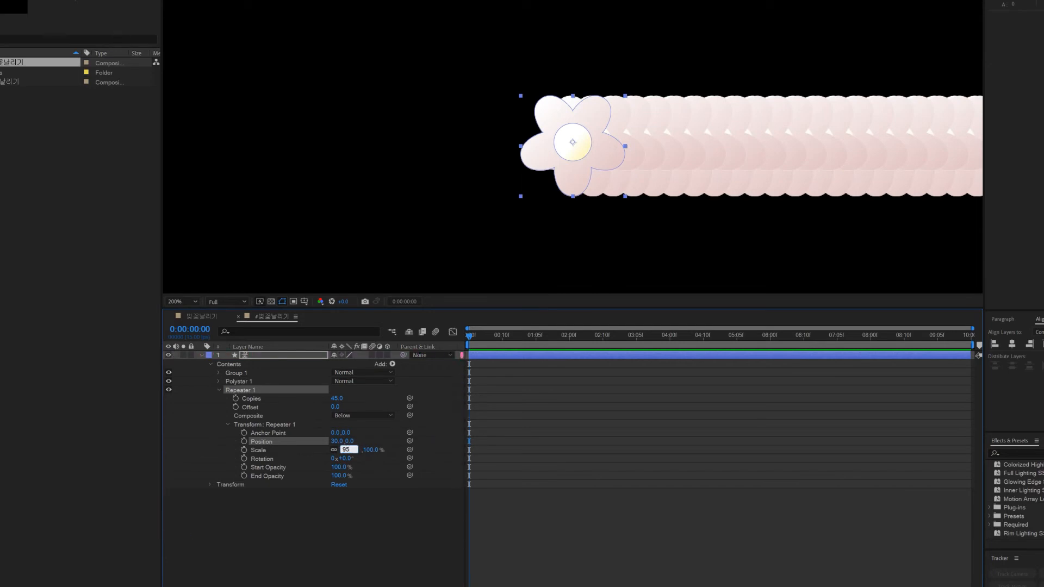
click(451, 442)
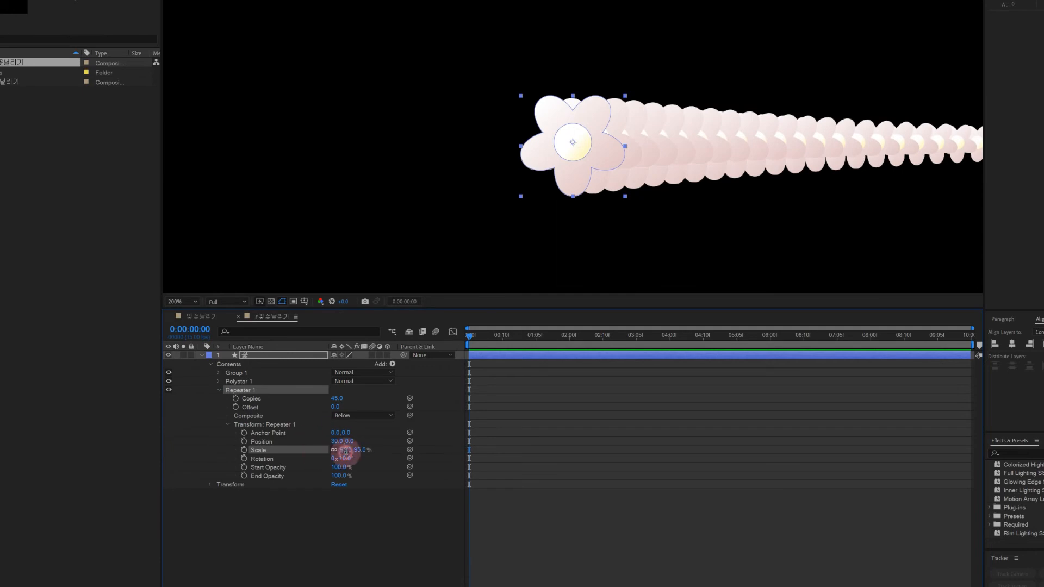
key(Return)
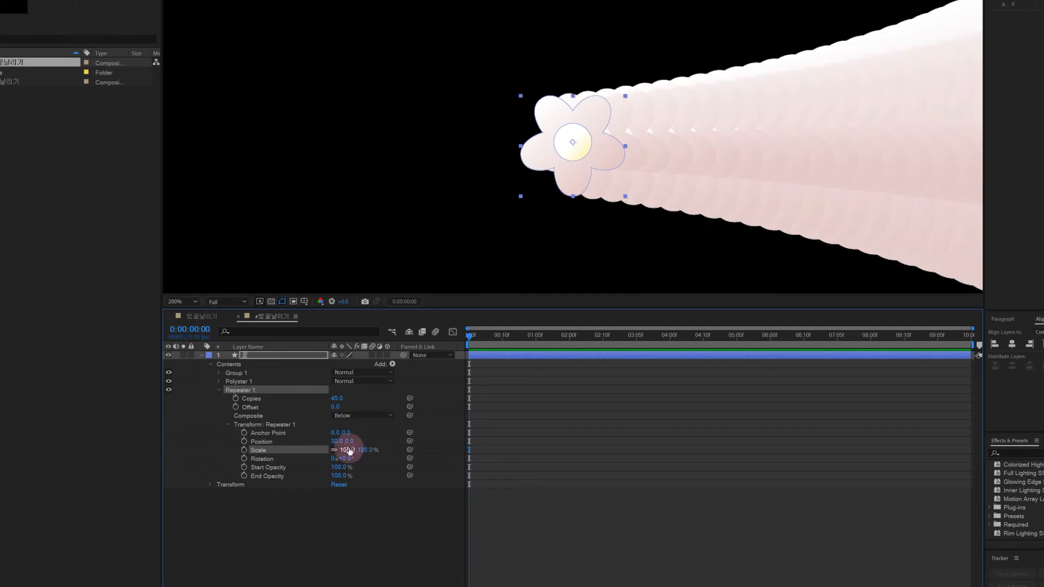
Set the repeater's start opacity to 50% and inspect the row of flower copies in the composition.
click(286, 467)
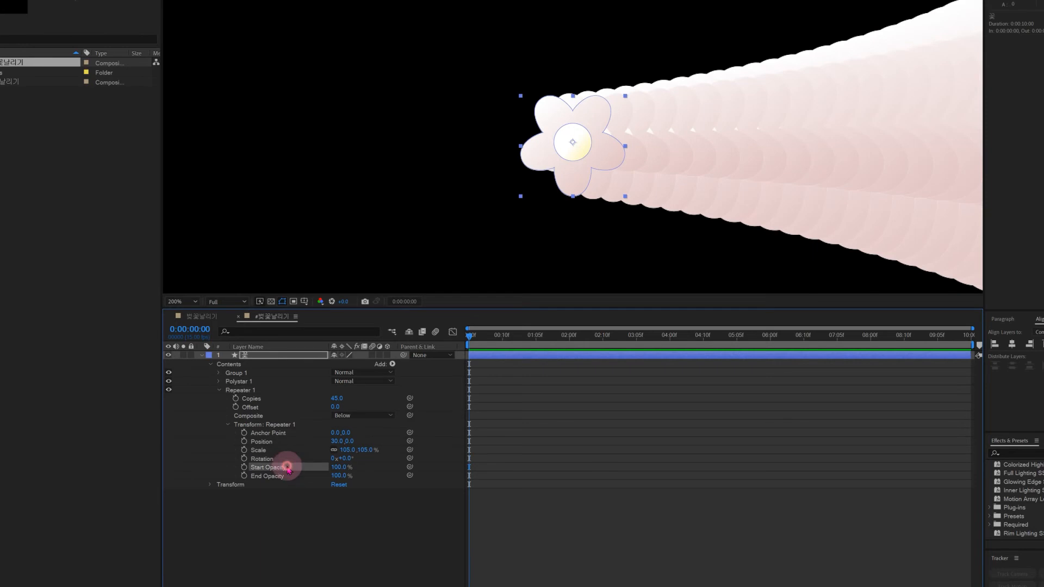
click(338, 468)
text(50)
key(Return)
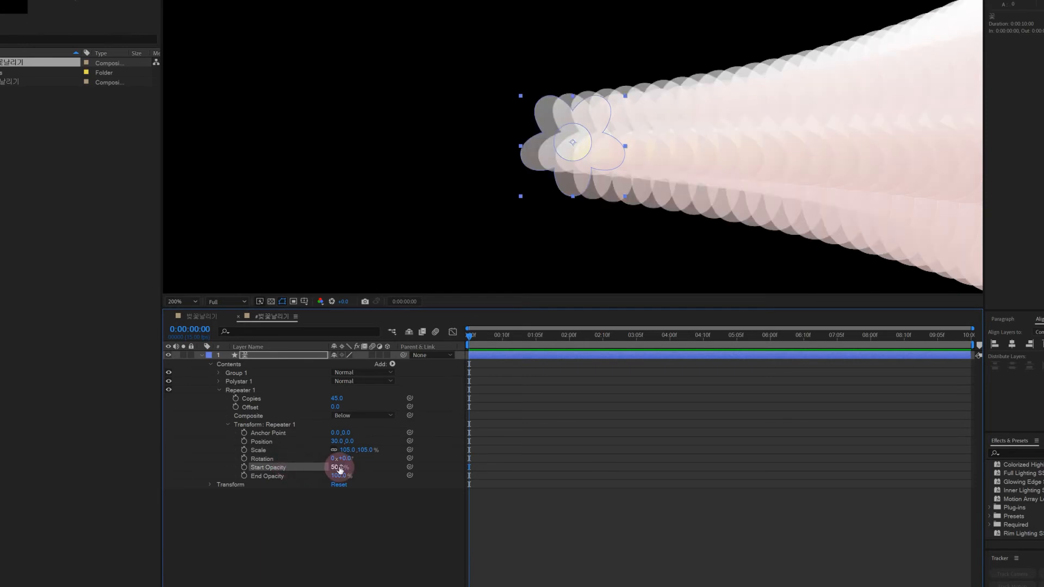
click(340, 524)
scroll(723, 136, down, 2)
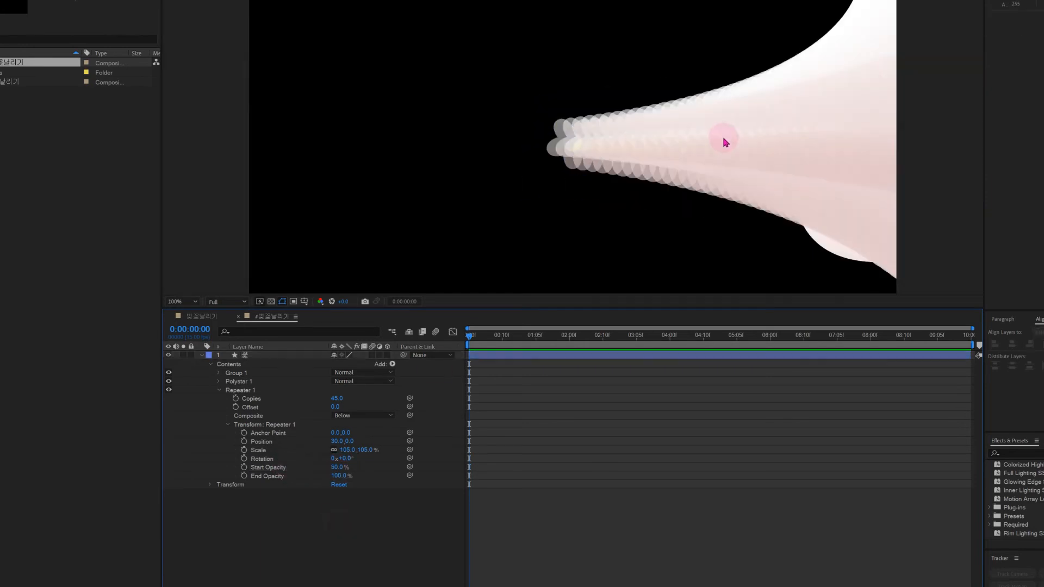
scroll(723, 143, up, 2)
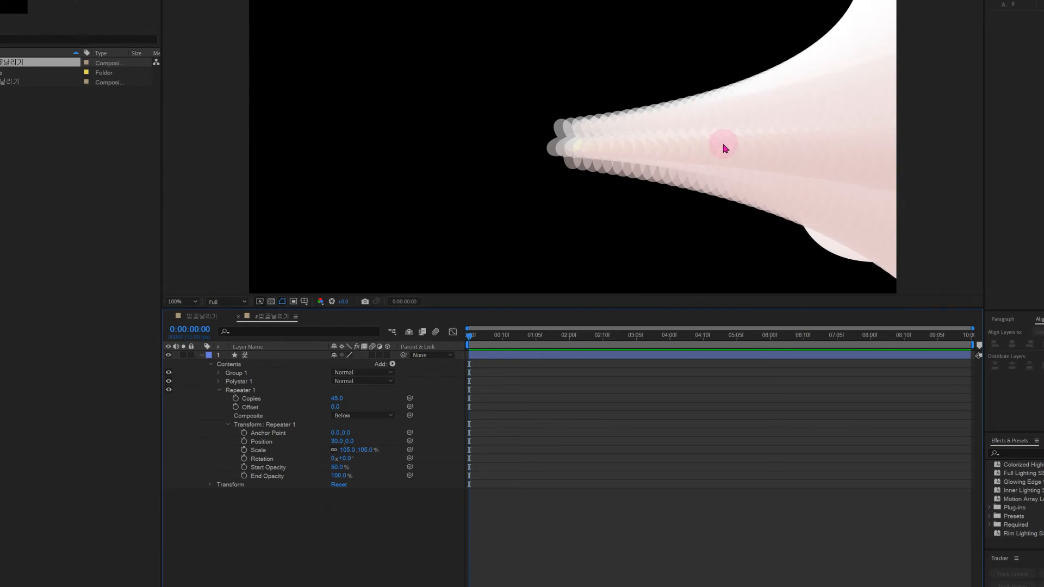
Set the Y position in the repeater's transform to -30.
click(266, 433)
click(350, 440)
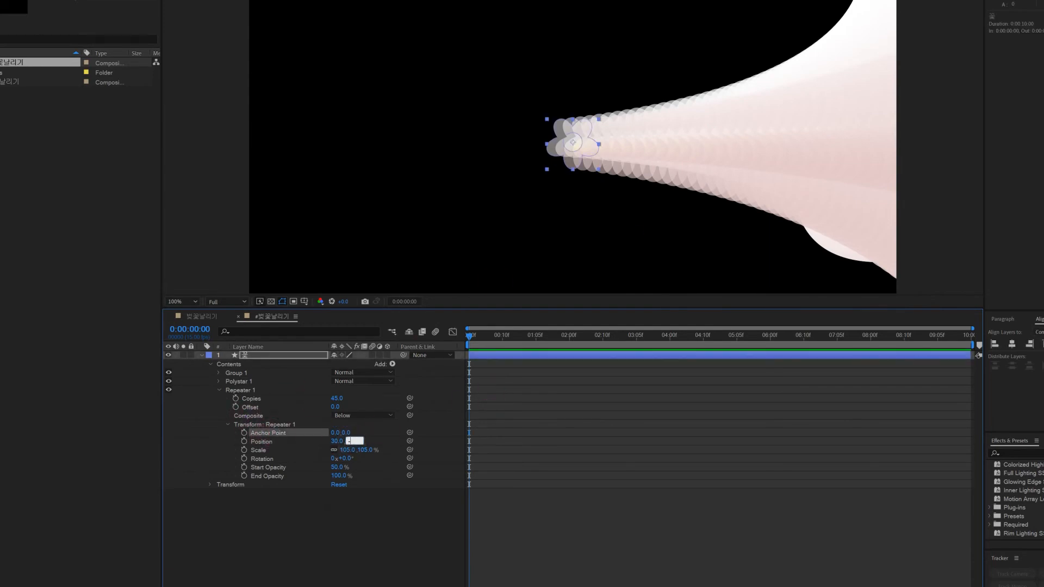
click(493, 398)
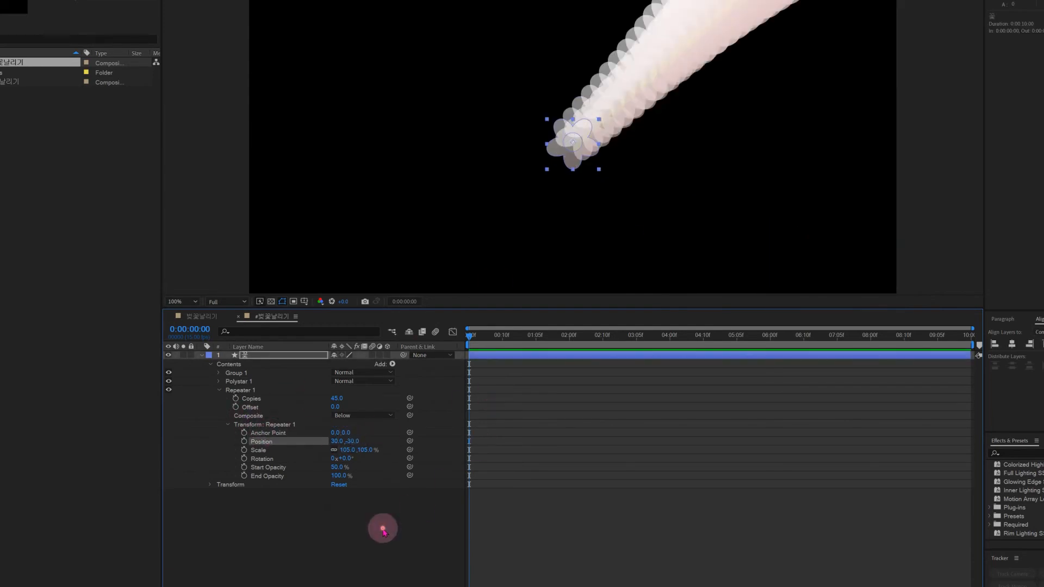
Try moving the flower layer down and left beyond the composition frame, and undo the move.
scroll(624, 133, down, 2)
drag(577, 148, 405, 299)
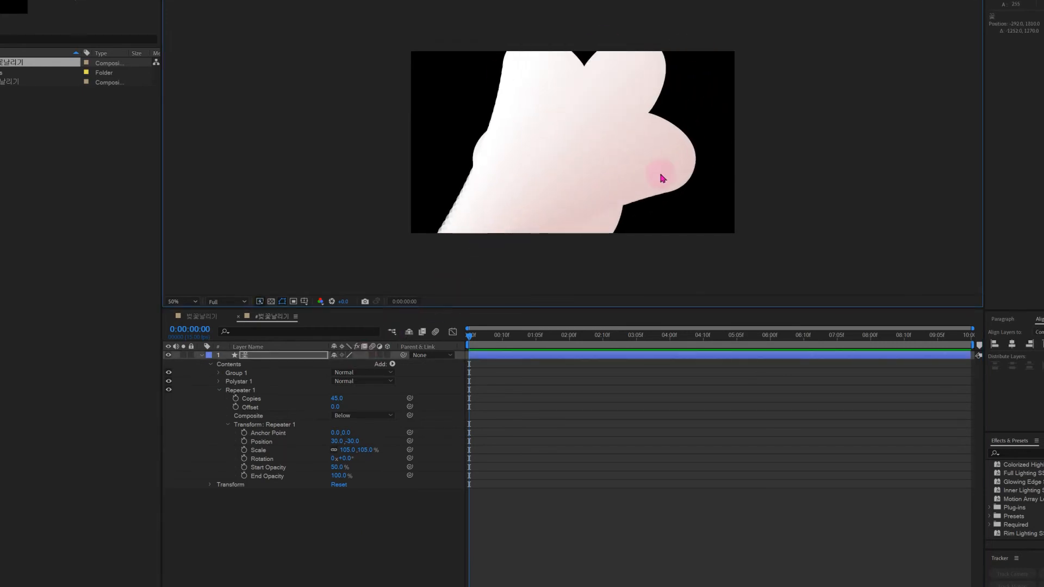
click(322, 494)
scroll(601, 184, up, 2)
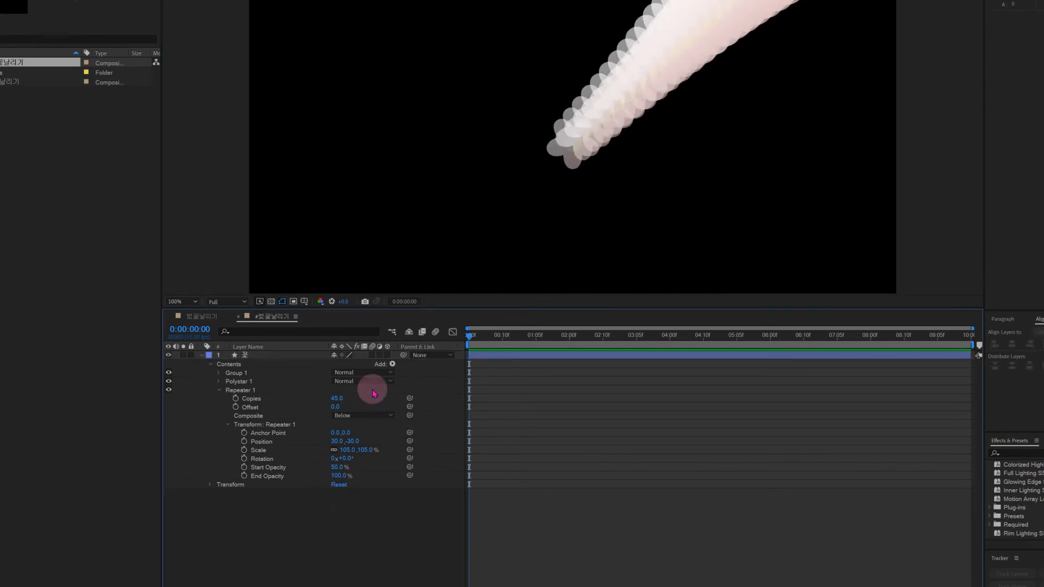
Set the anchor point in the flower layer's repeater transform to 150, -170.
click(248, 355)
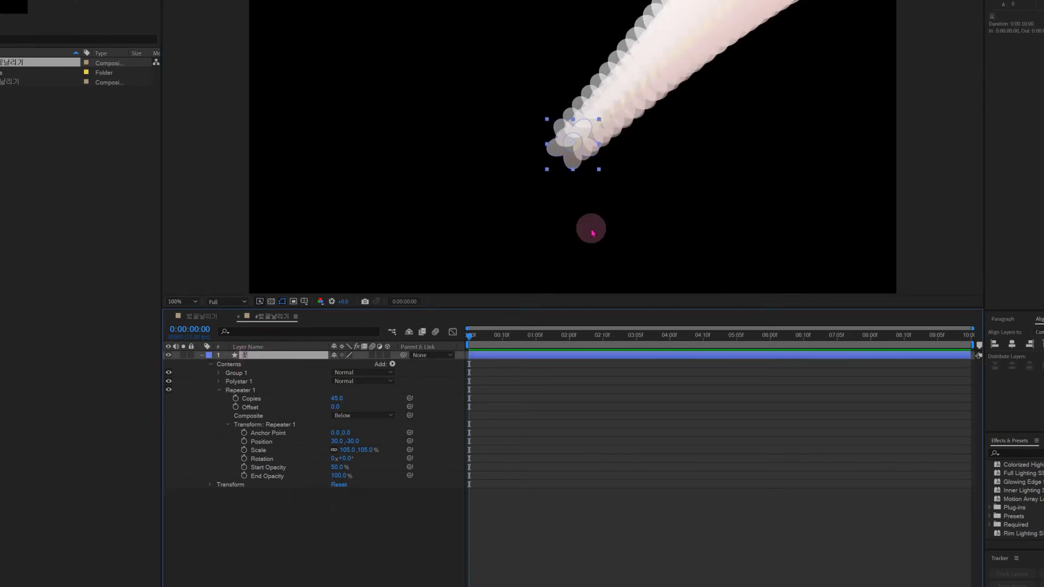
click(334, 432)
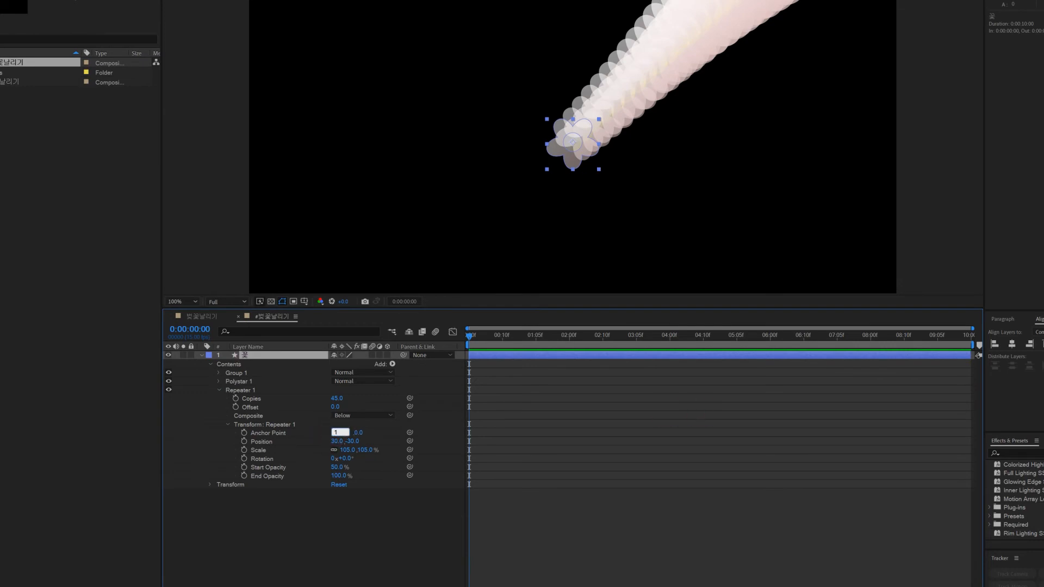
text(150)
key(Return)
click(354, 433)
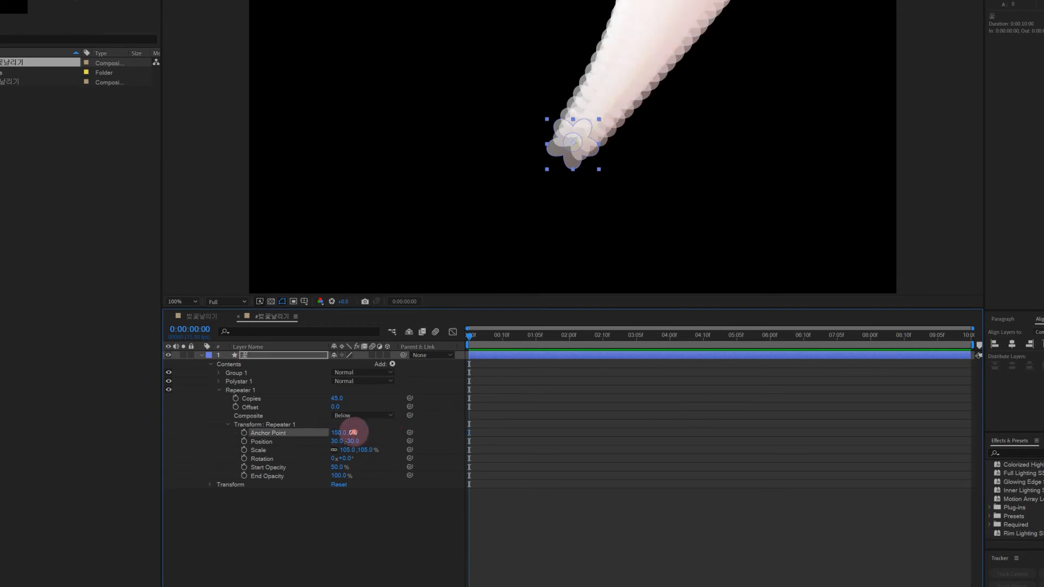
text(-170)
key(Return)
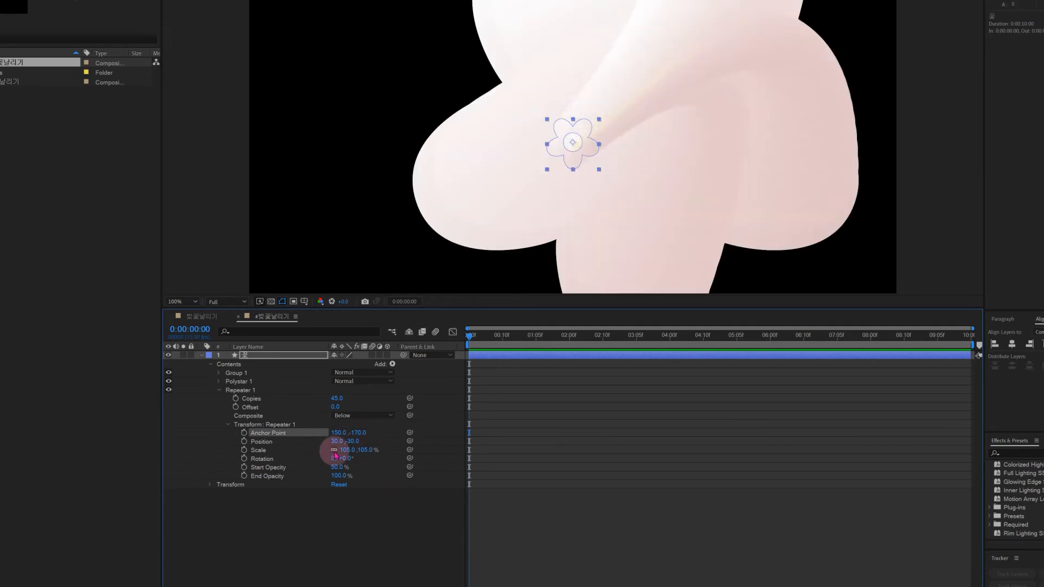
Set the scale in the repeater's transform to 97%.
drag(349, 453, 361, 466)
click(346, 449)
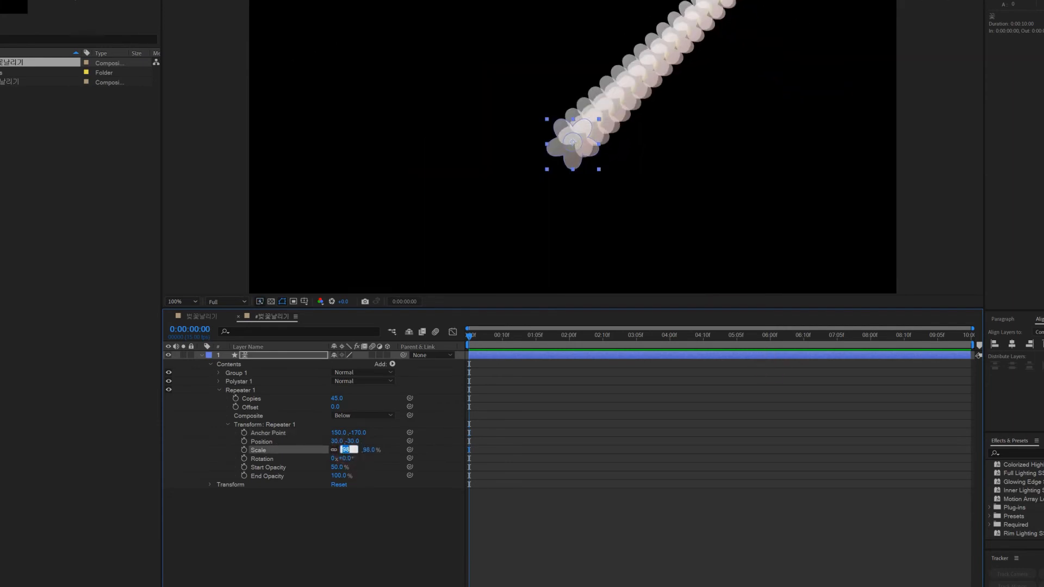
key(Return)
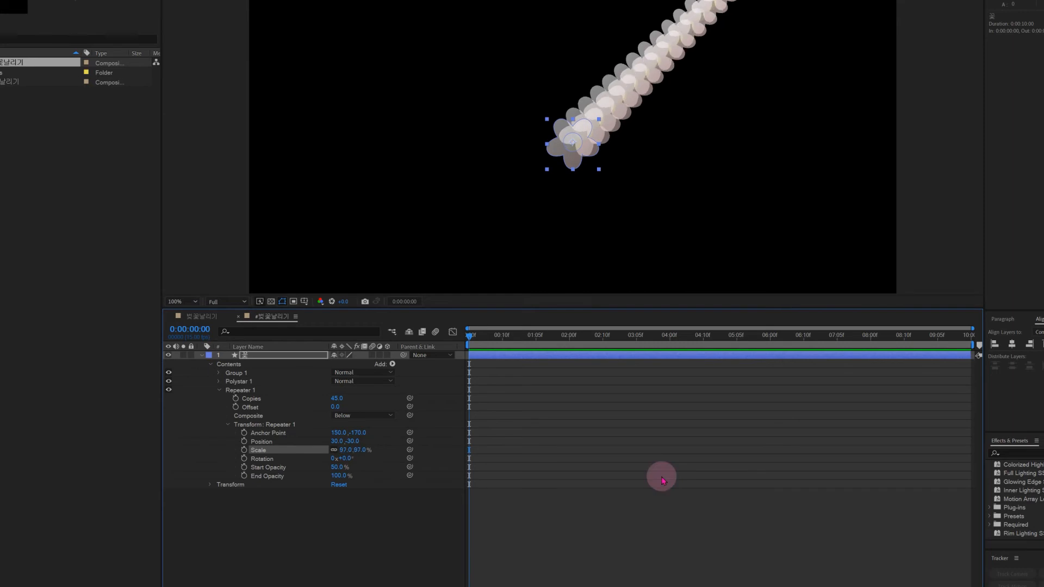
click(366, 557)
scroll(612, 192, up, 1)
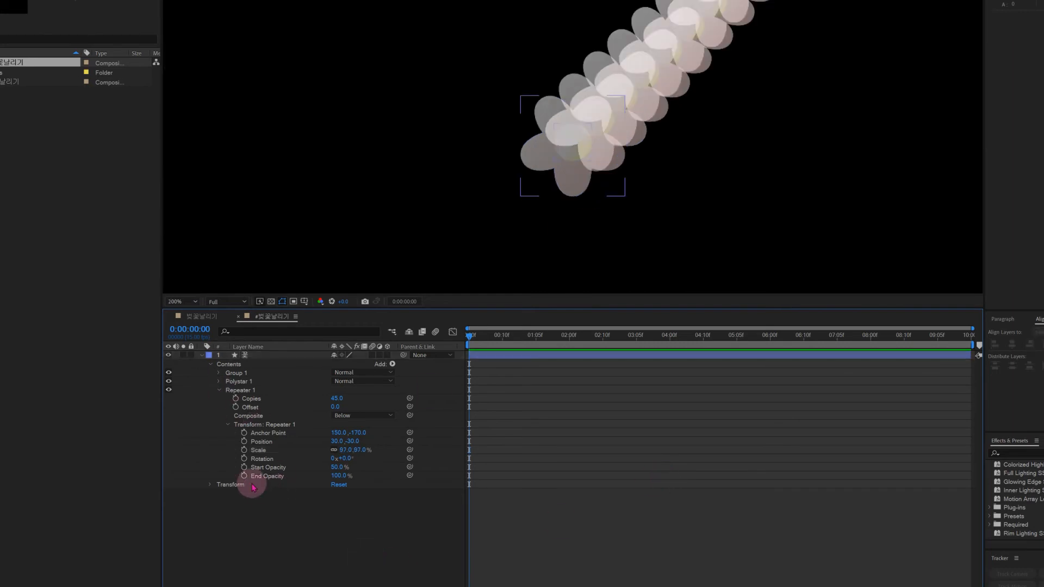
Set the rotation in the repeater's transform to 260° to scatter the flower copies.
click(269, 434)
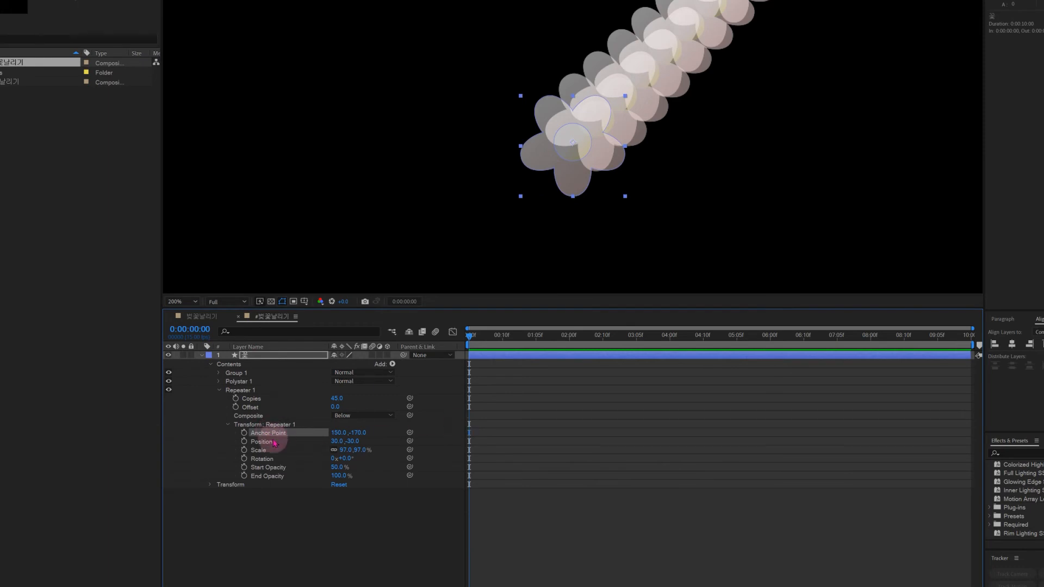
scroll(627, 156, down, 1)
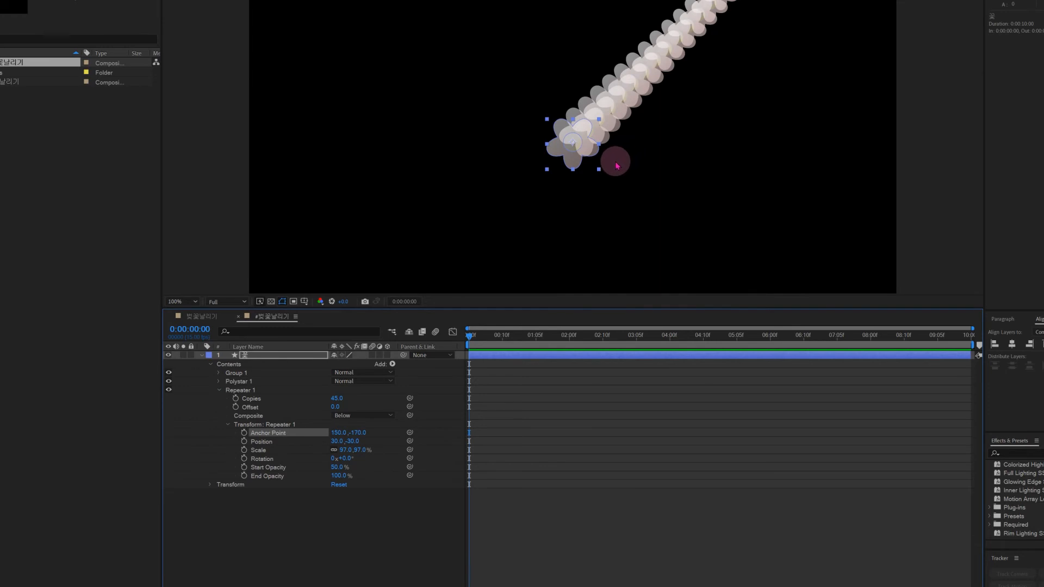
scroll(617, 165, up, 1)
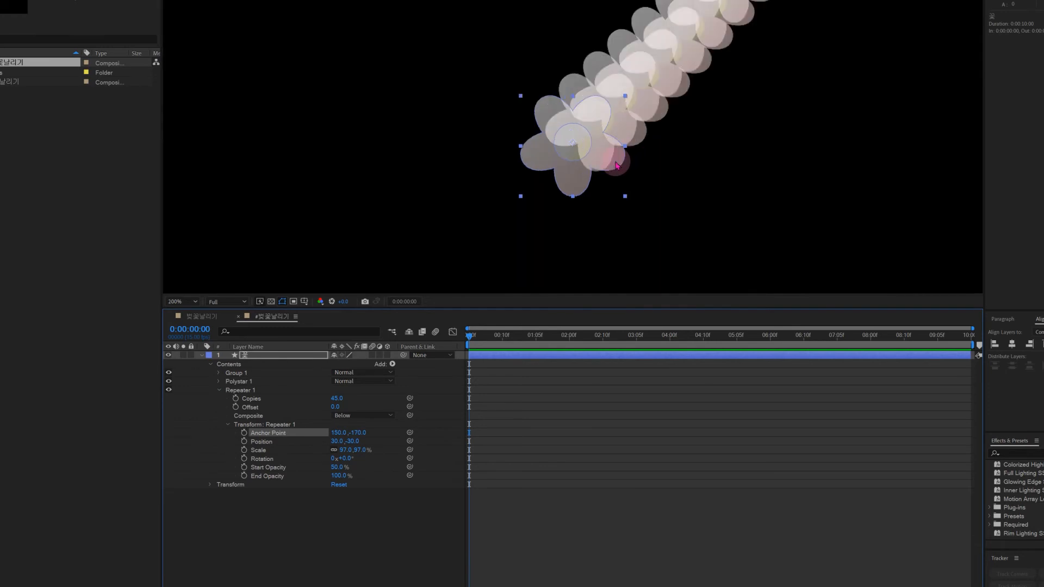
click(266, 459)
drag(346, 463, 368, 467)
click(350, 463)
text(260)
key(Return)
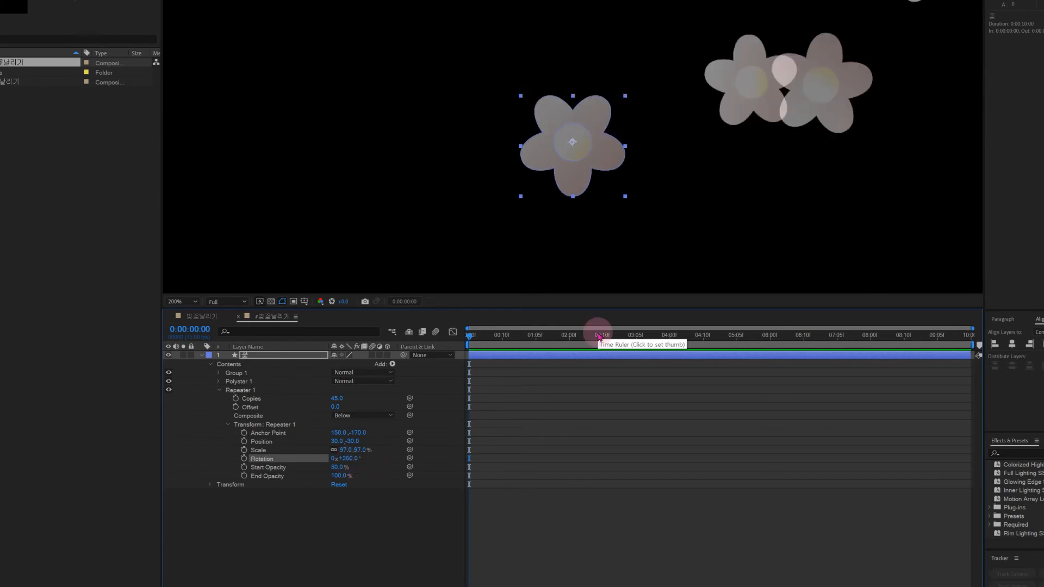
scroll(753, 114, down, 1)
click(308, 525)
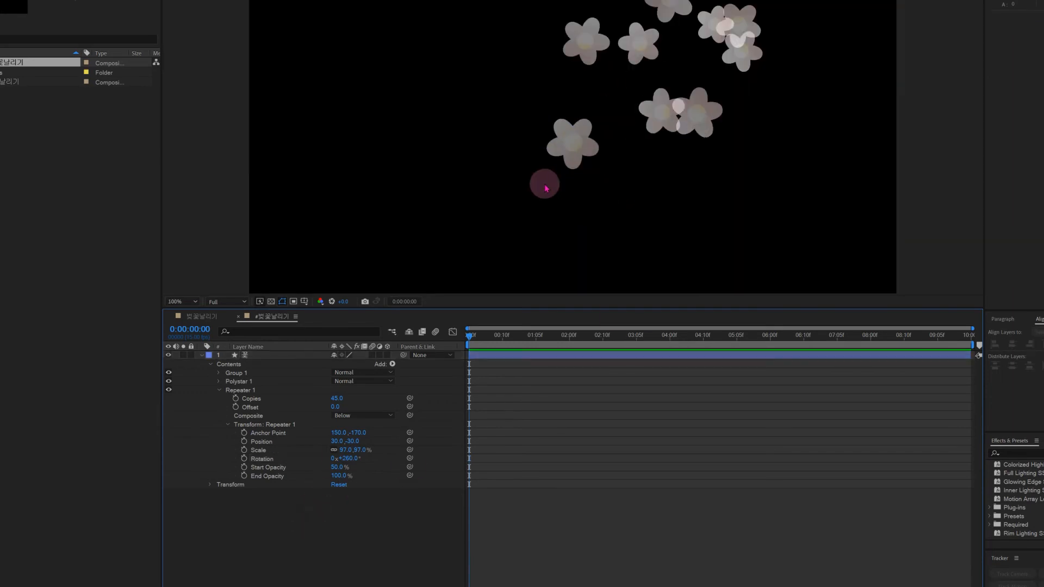
Try lower repeater rotation values such as 198° and set the rotation back to 260°.
click(319, 459)
drag(351, 461, 321, 463)
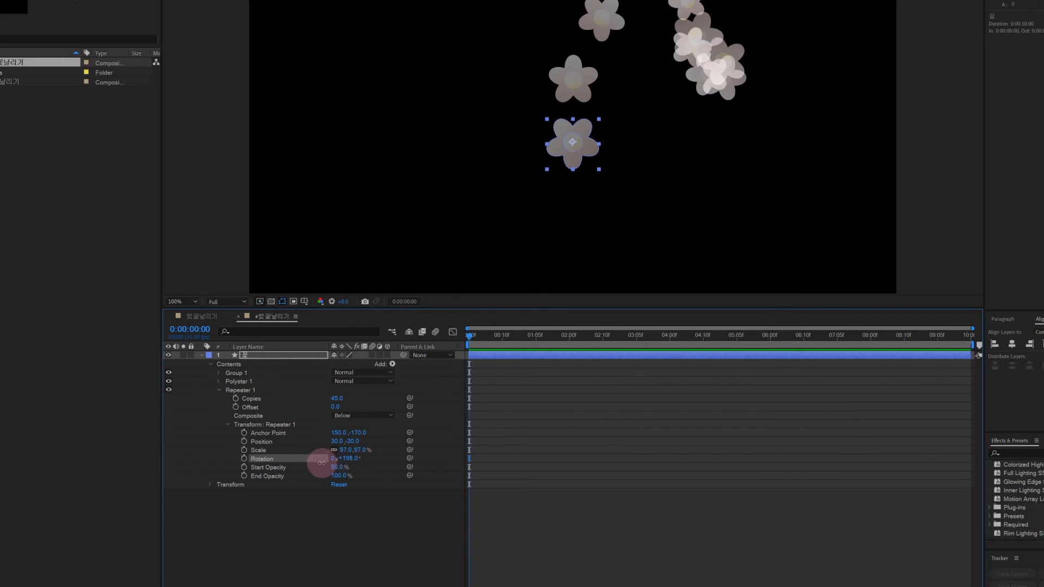
click(348, 463)
text(260)
key(Return)
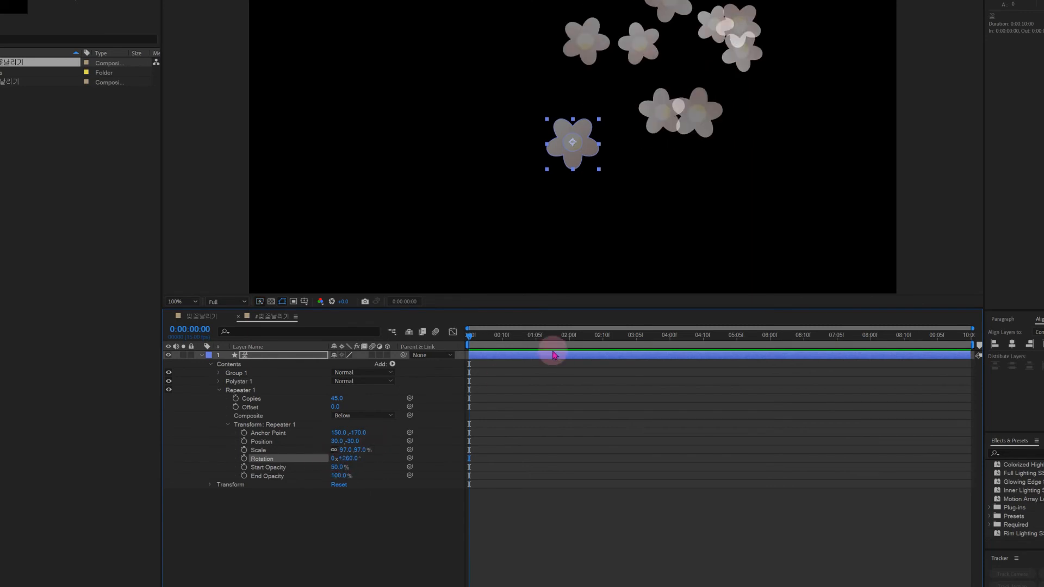
Move the flower layer just outside the composition's upper-left corner, then start keyframing the repeater's anchor point and position at 0:00.
click(333, 552)
drag(572, 141, 404, 47)
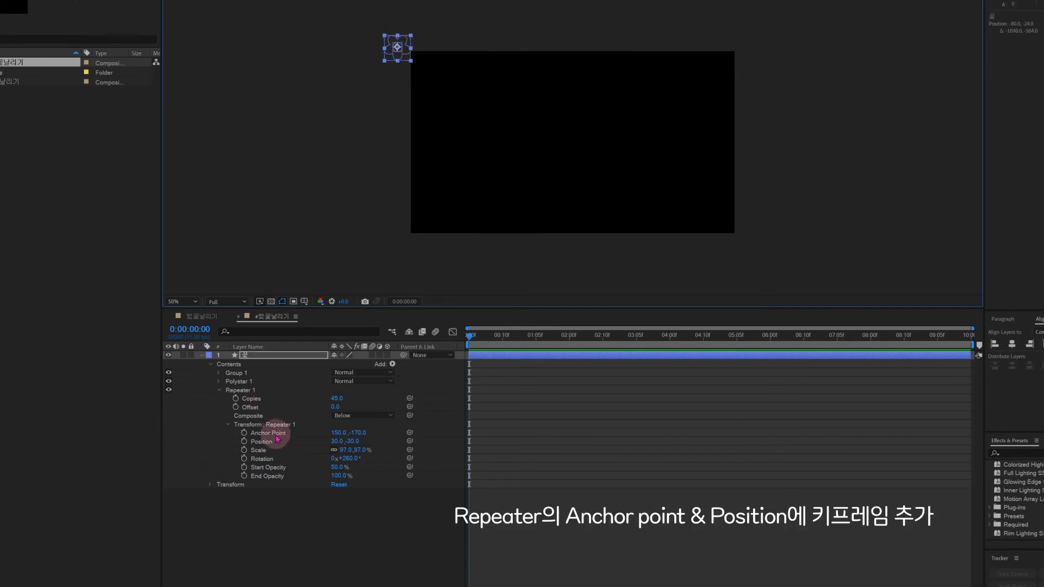
click(244, 433)
click(245, 441)
At 0:00:05:05, set the repeater's position to 50, 0.
drag(642, 336, 739, 355)
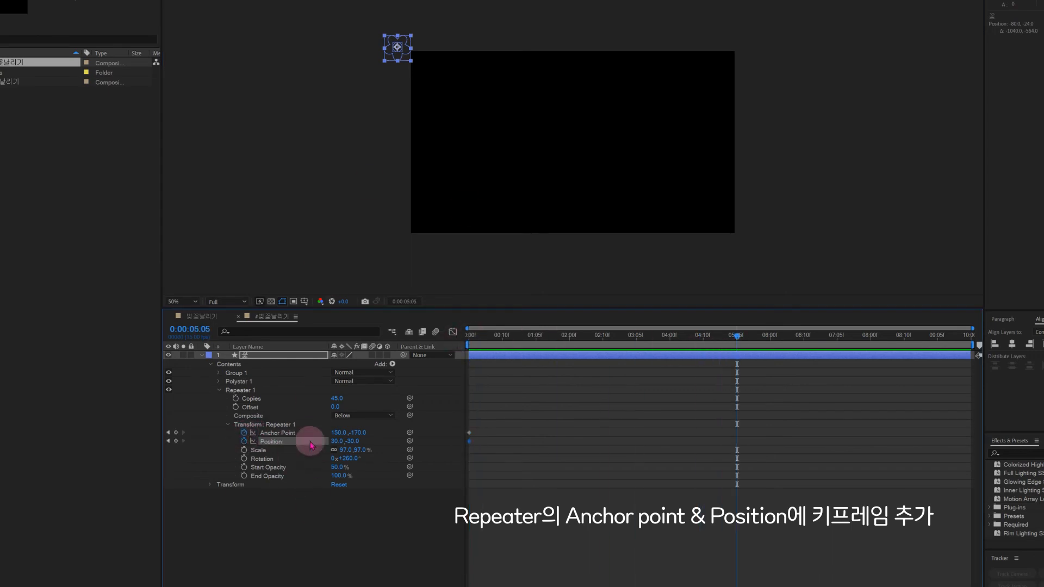
click(347, 442)
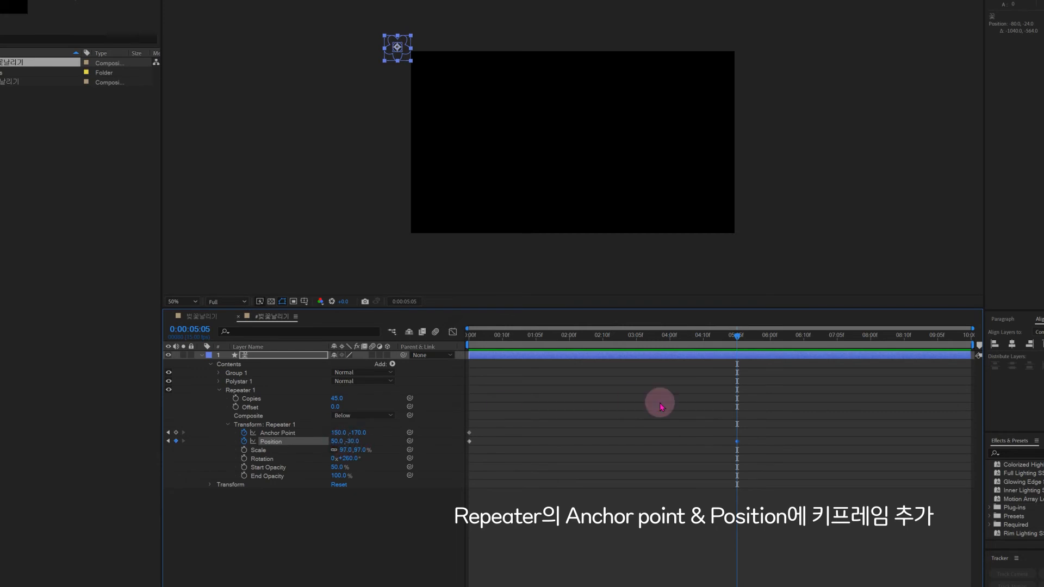
text(0)
click(357, 447)
At 0:00:05:05, keyframe the repeater's anchor point at X -44 and Y about 4800.
click(266, 434)
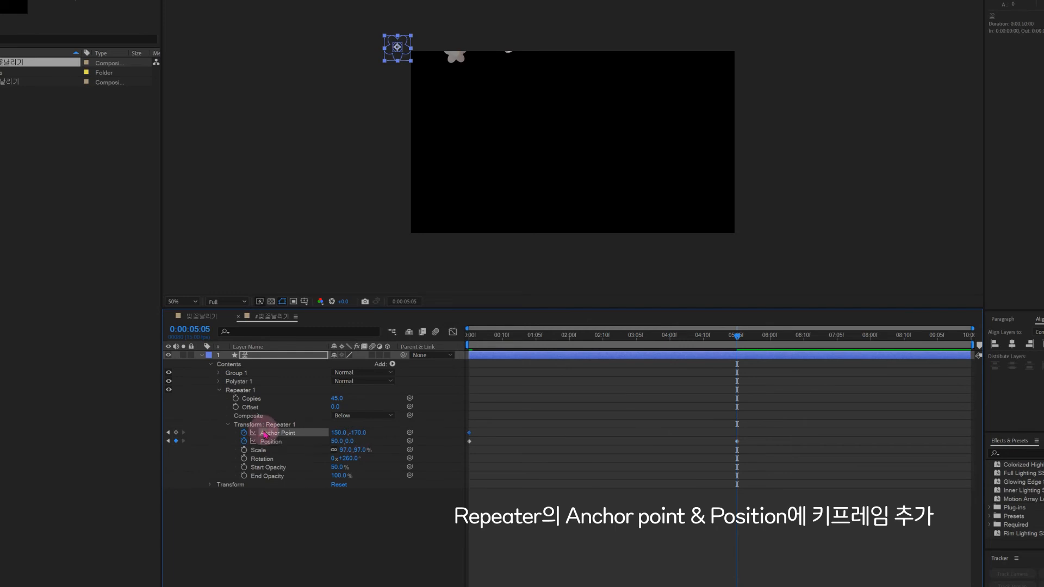
click(615, 362)
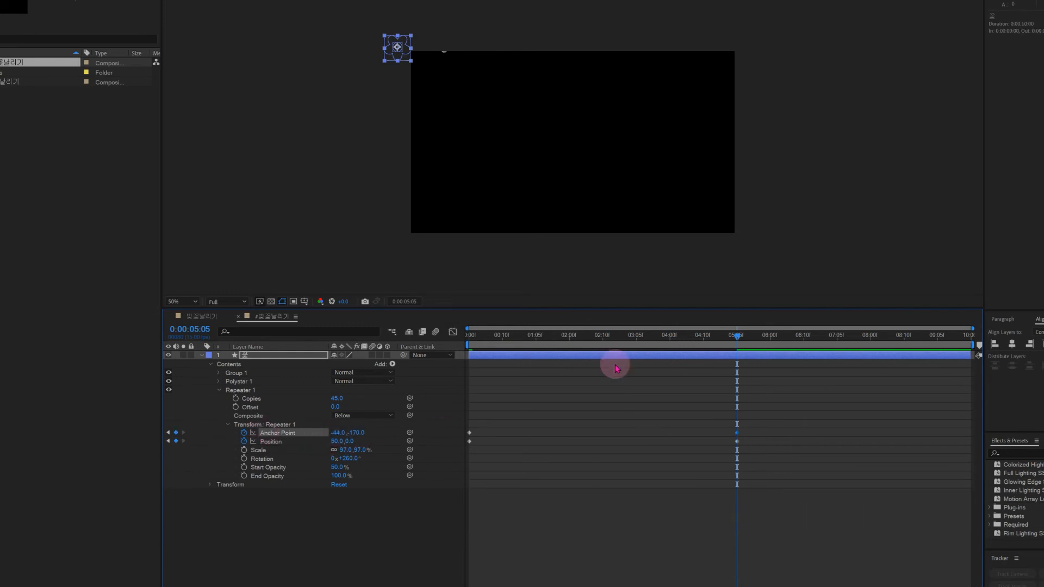
drag(394, 438, 1043, 428)
drag(672, 447, 967, 389)
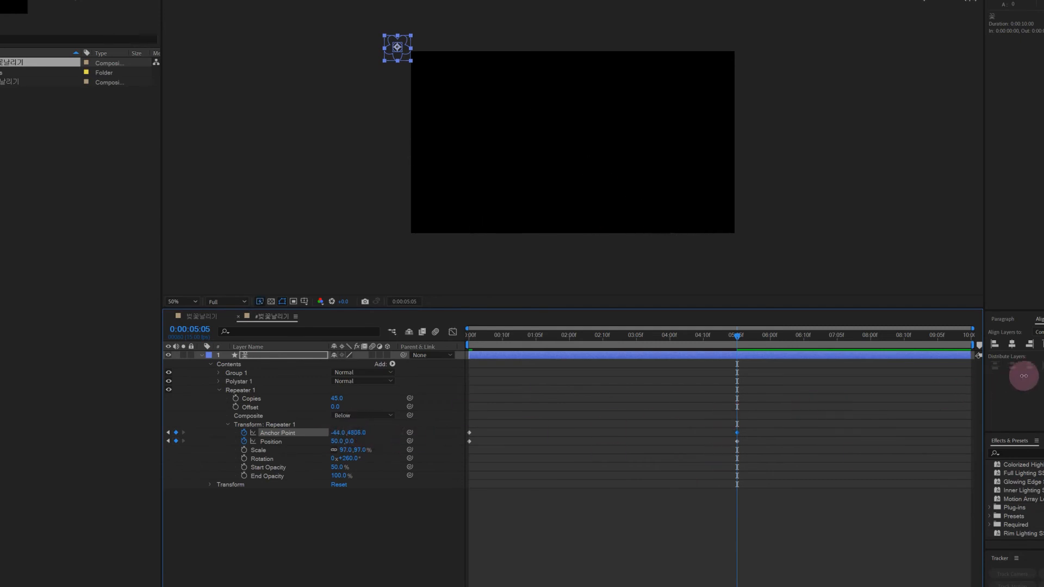
Preview the blossom animation from the start and end the work area just after the 5:05 keyframes.
click(471, 336)
click(466, 340)
key(space)
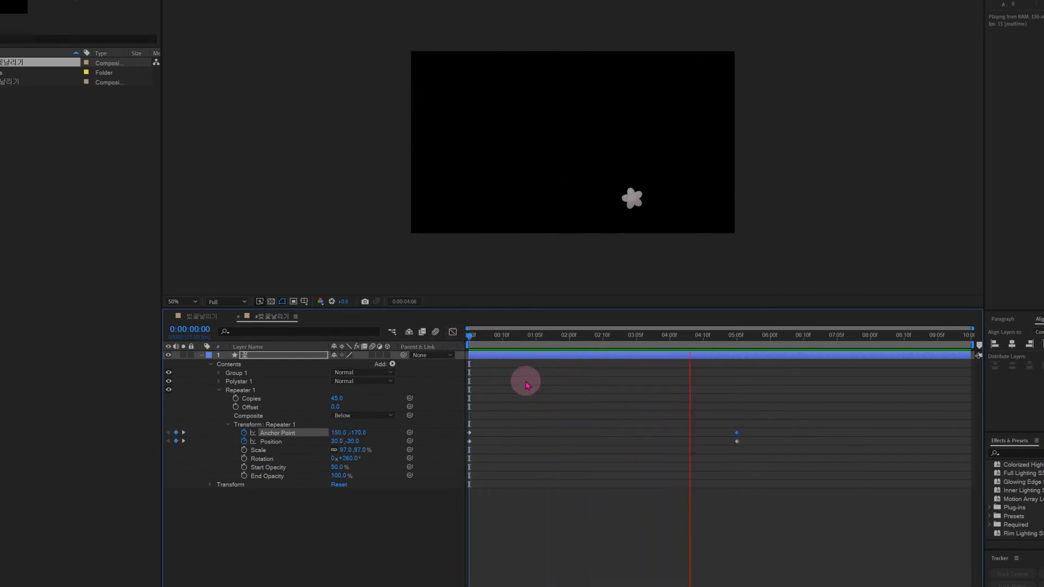
click(760, 336)
drag(759, 338, 467, 338)
key(n)
Try scaling the flower layer to 120% in its layer transform and preview the animation.
click(210, 484)
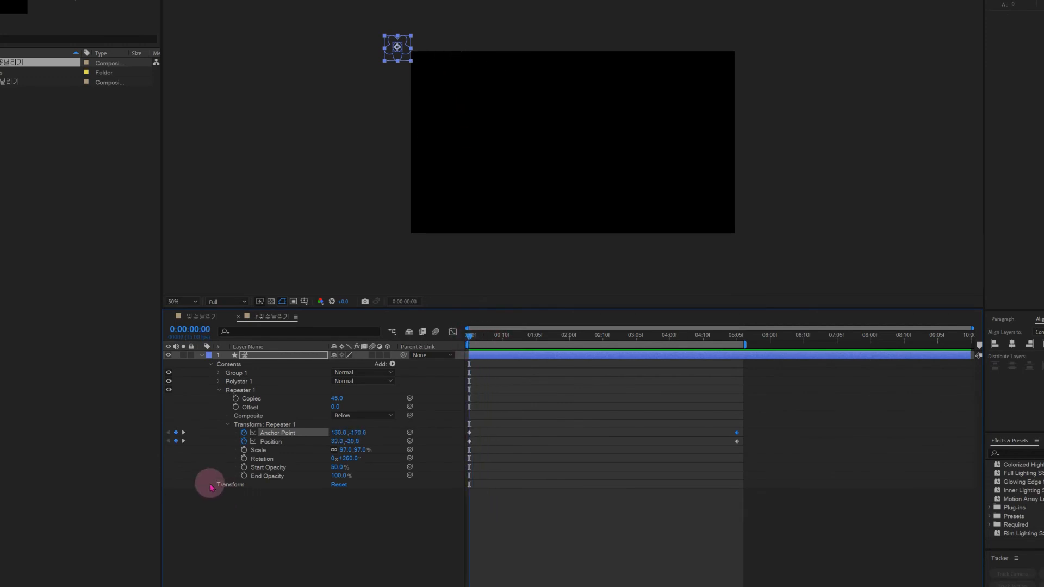
click(241, 510)
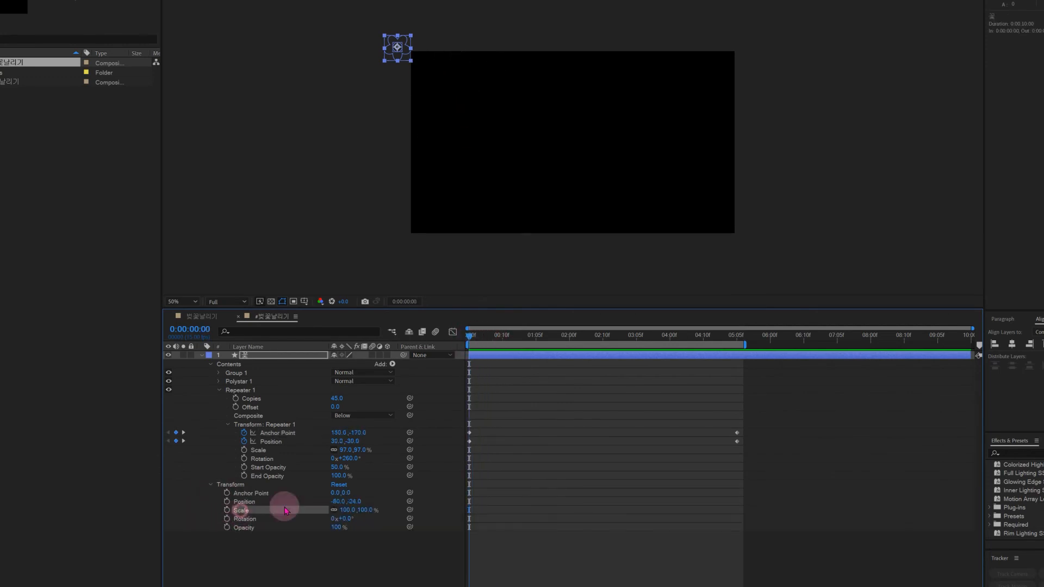
click(349, 510)
text(120)
key(Return)
key(space)
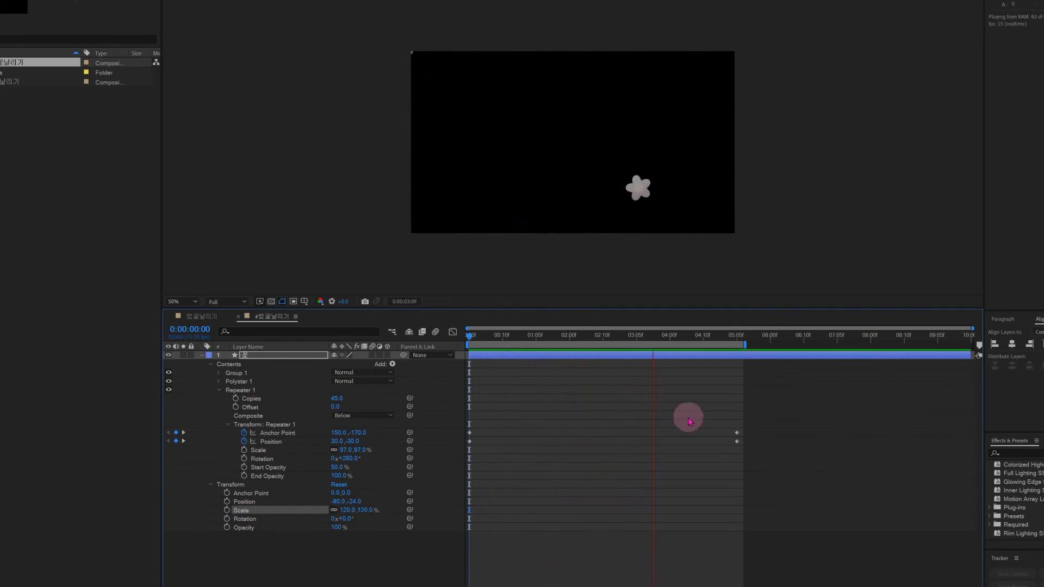
key(space)
drag(488, 341, 468, 343)
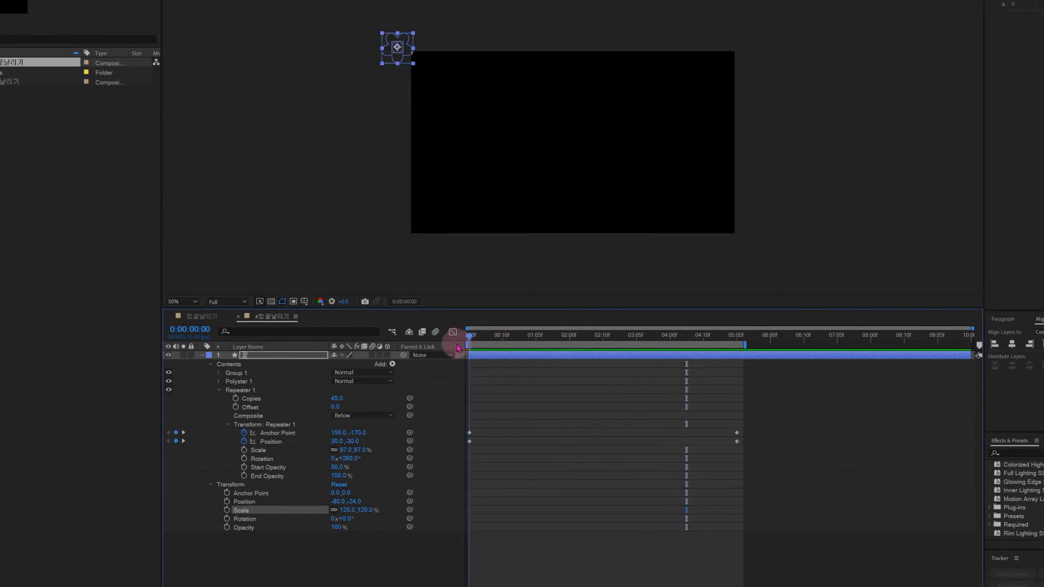
Set the flower layer's scale to 150% and preview the animation from the start.
click(347, 510)
text(150)
key(Return)
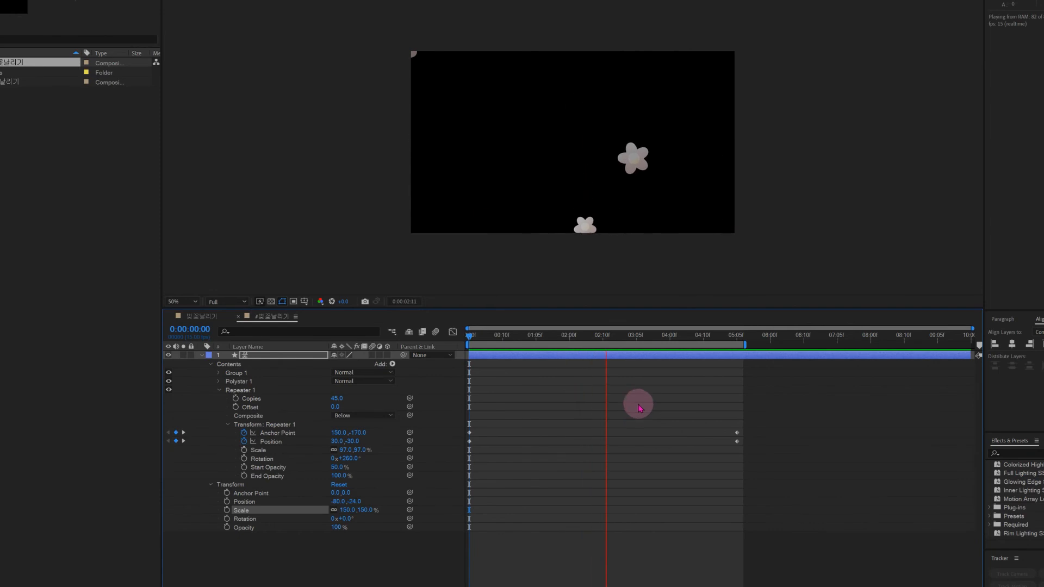
key(space)
drag(487, 341, 456, 352)
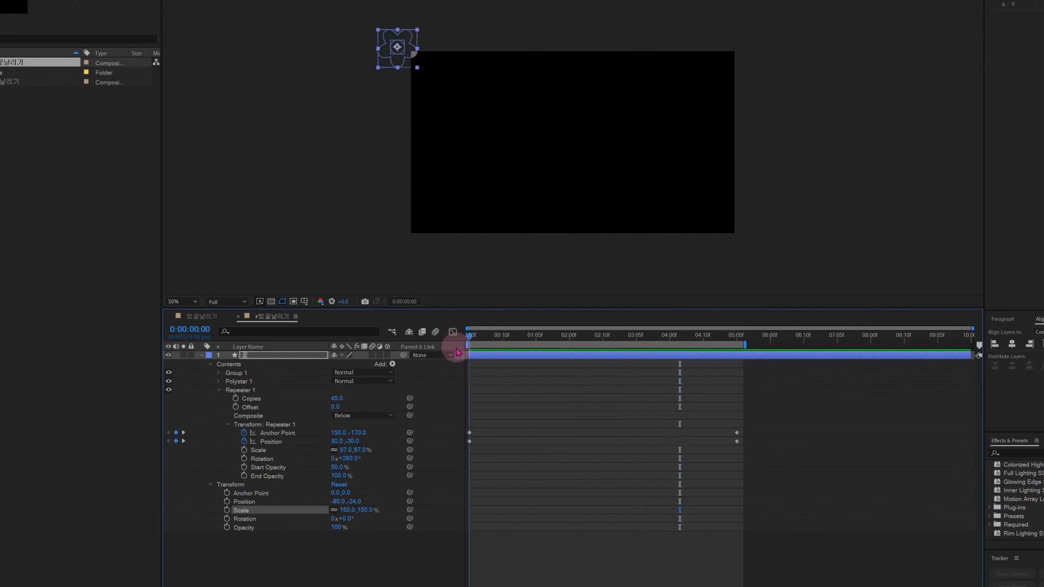
Try rotating the polystar path at frame 0:00:00:12 and reset its rotation to 0°.
click(303, 569)
click(218, 383)
click(271, 427)
drag(469, 336, 509, 354)
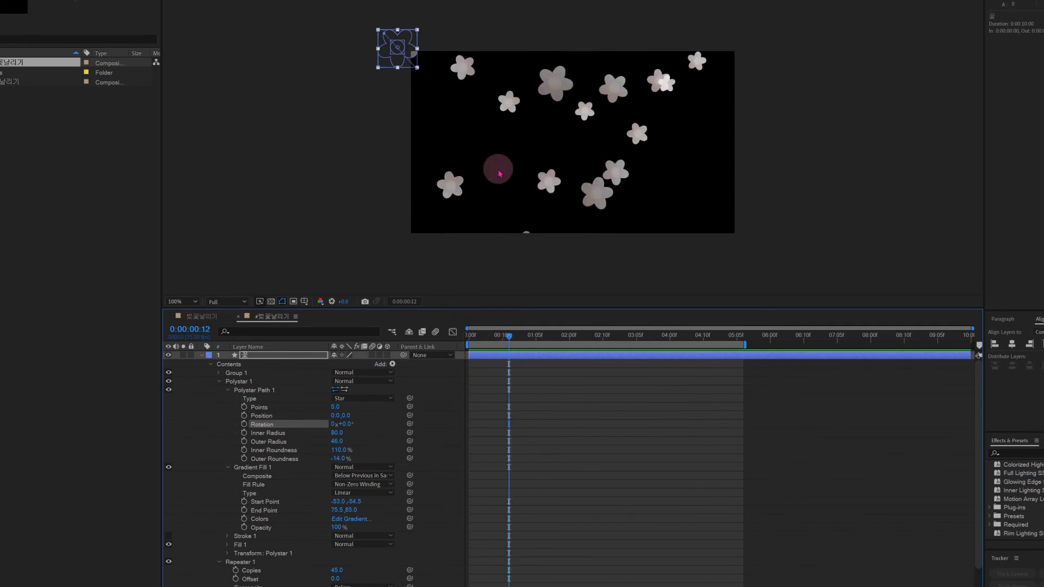
scroll(497, 169, up, 2)
mouse_move(338, 424)
mouse_down()
mouse_move(383, 423)
mouse_move(332, 416)
mouse_up()
click(347, 424)
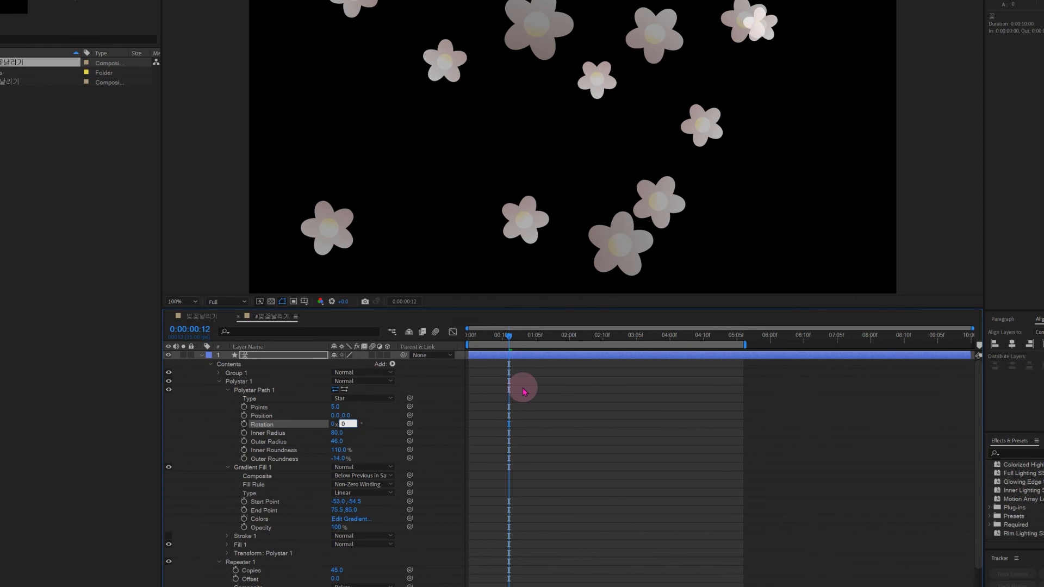
text(0)
key(Return)
Add an Angle Control effect to the flower layer and link the polystar path's rotation to its angle.
click(275, 354)
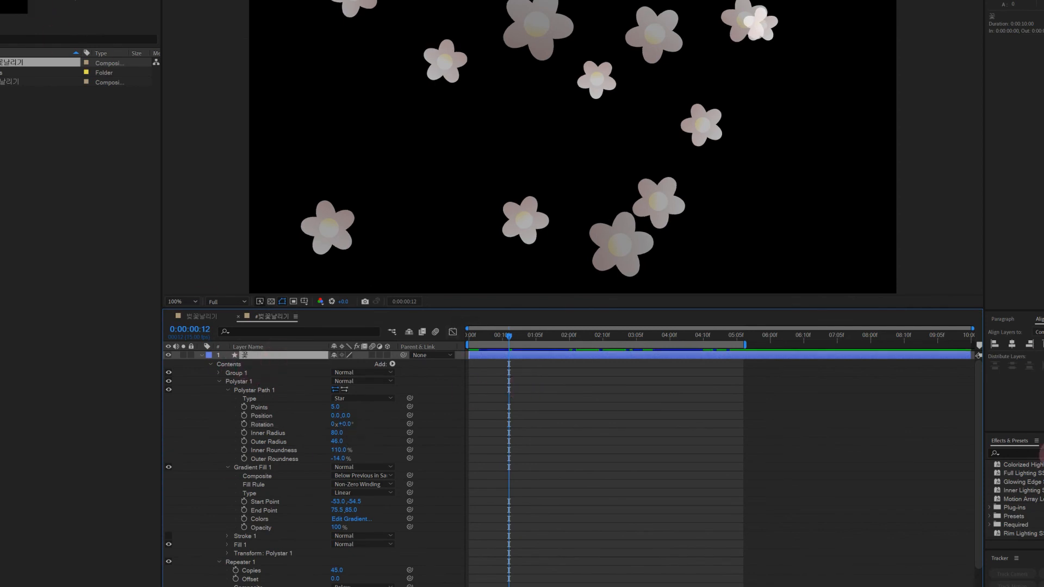
text(angle)
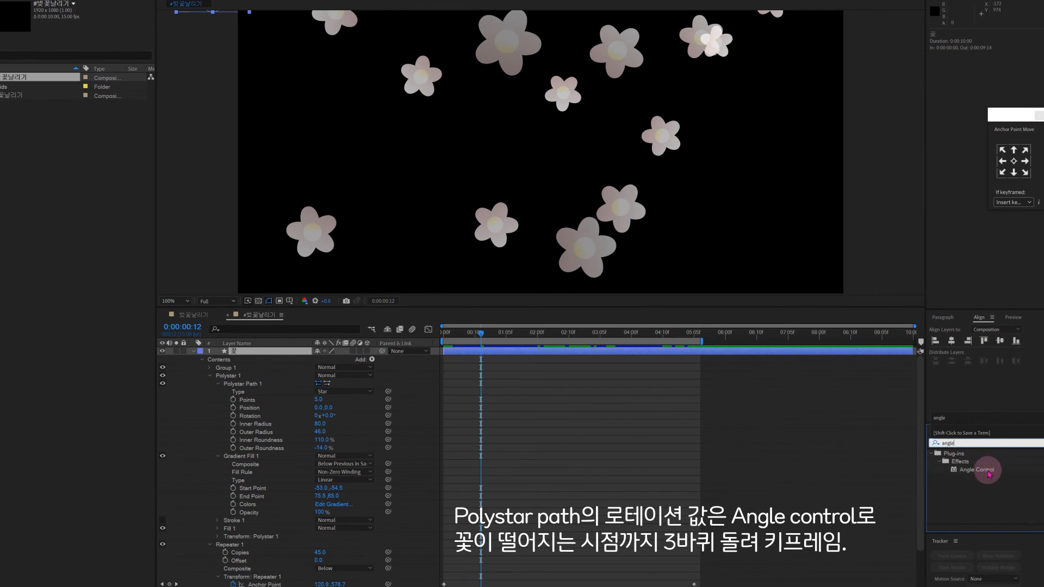
double_click(988, 471)
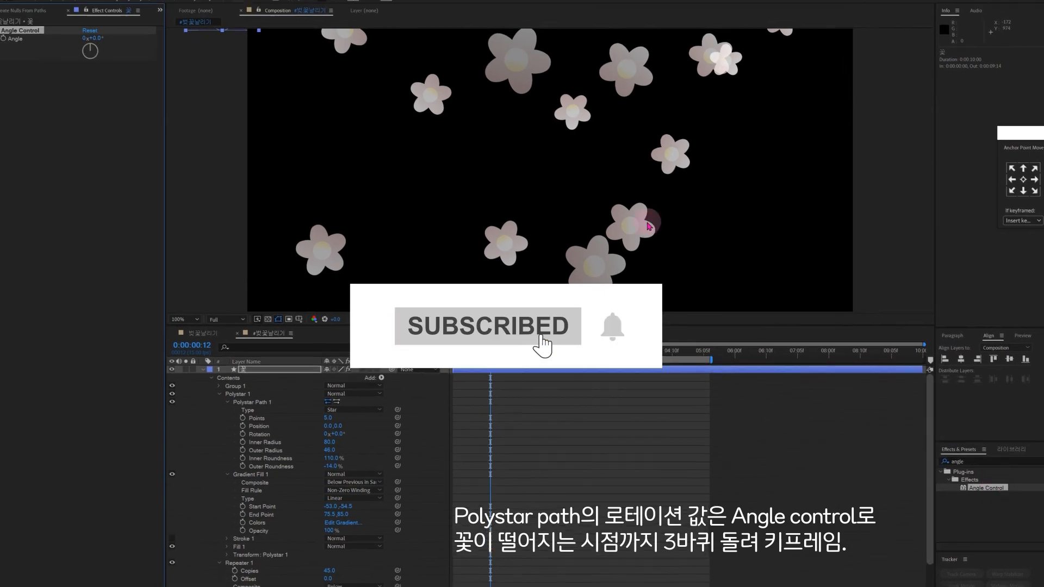
click(267, 433)
drag(412, 460, 29, 65)
Test the linked flower rotation by turning the Angle Control to 149°, and reset the angle to 0°.
drag(104, 72, 107, 84)
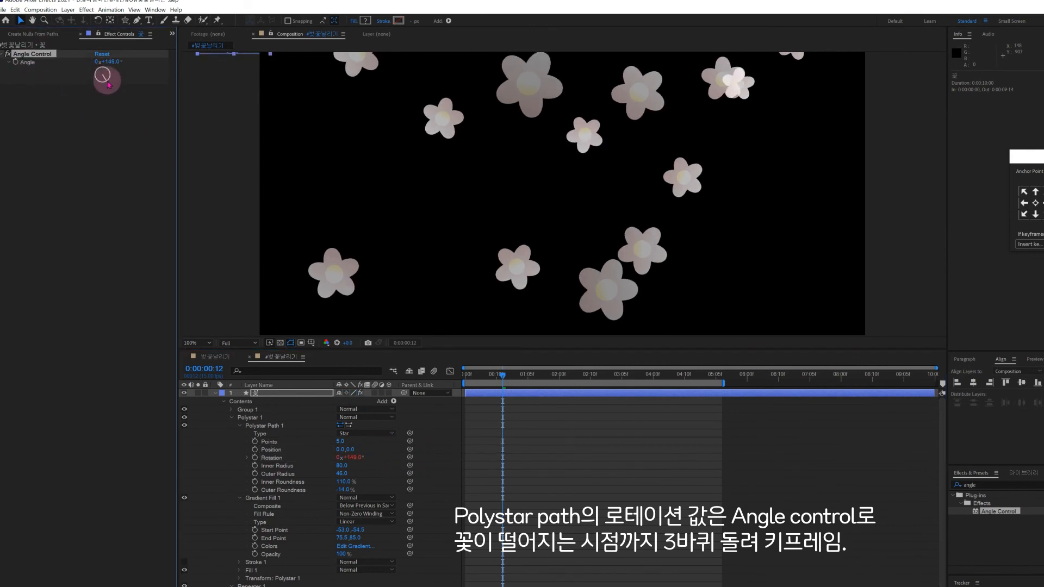
text(0)
key(Return)
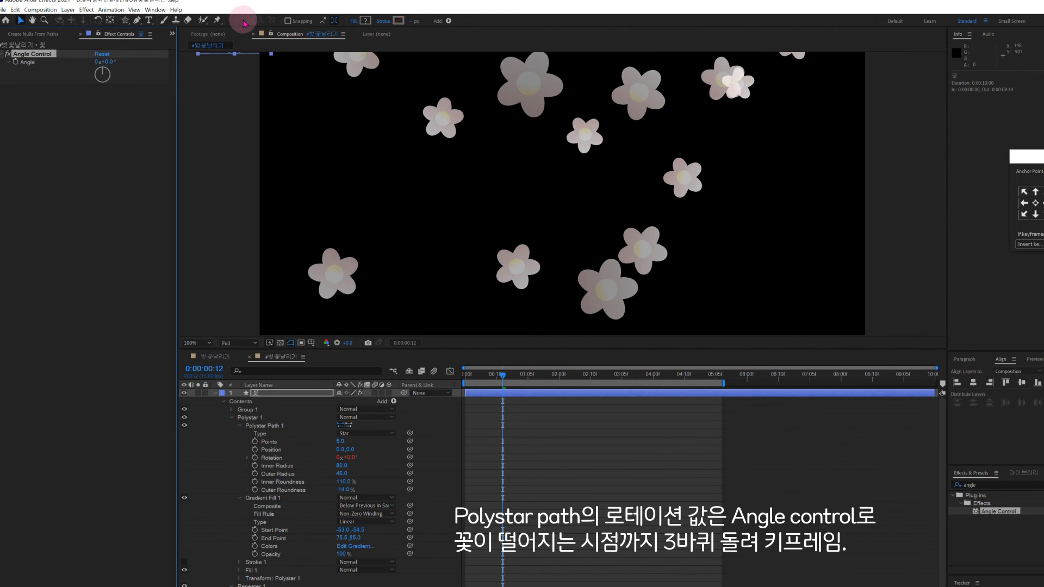
At the start of the timeline, move the flower layer farther beyond the composition's upper-left corner, to position -112, -46.
drag(492, 370, 464, 376)
scroll(503, 257, down, 2)
drag(398, 106, 390, 100)
Keyframe the Angle Control from 0° at the timeline start to three full rotations at 0:00:05:05.
drag(468, 375, 459, 374)
click(16, 62)
key(Page_Down)
drag(483, 384, 713, 463)
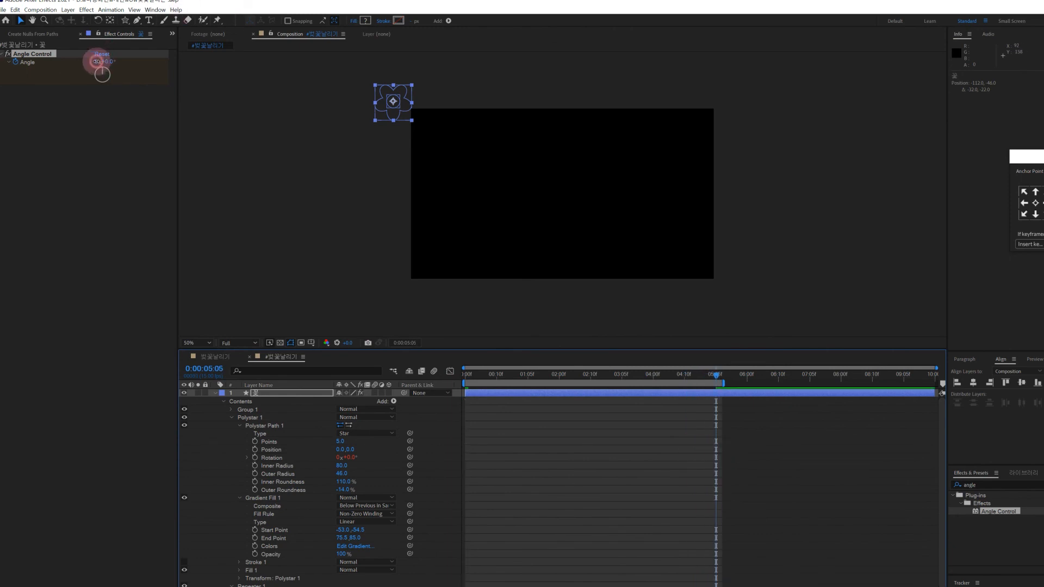
click(97, 62)
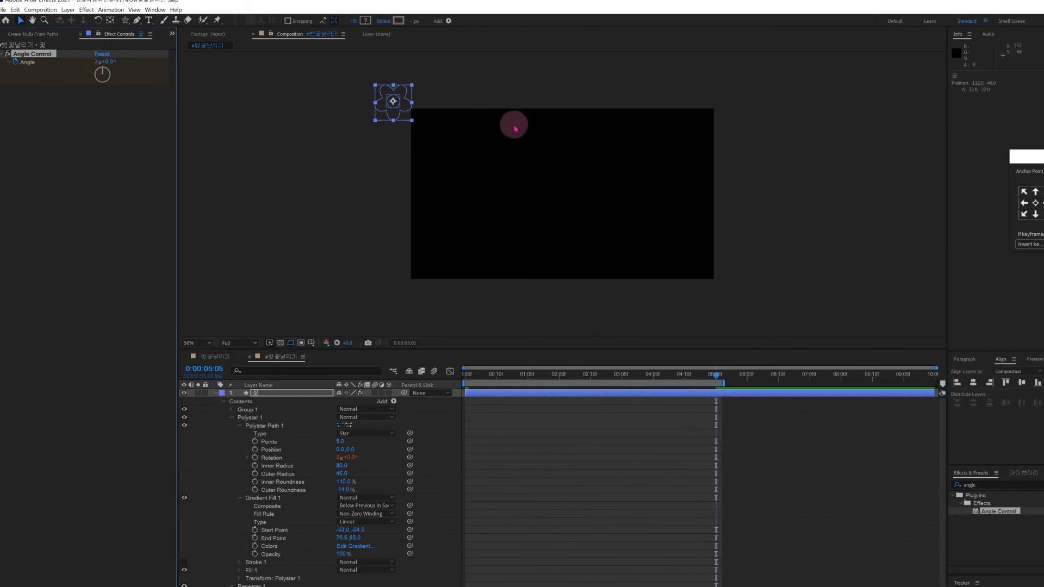
Preview the spinning blossoms in an enlarged viewer and check the flower layer's keyframed properties.
key(space)
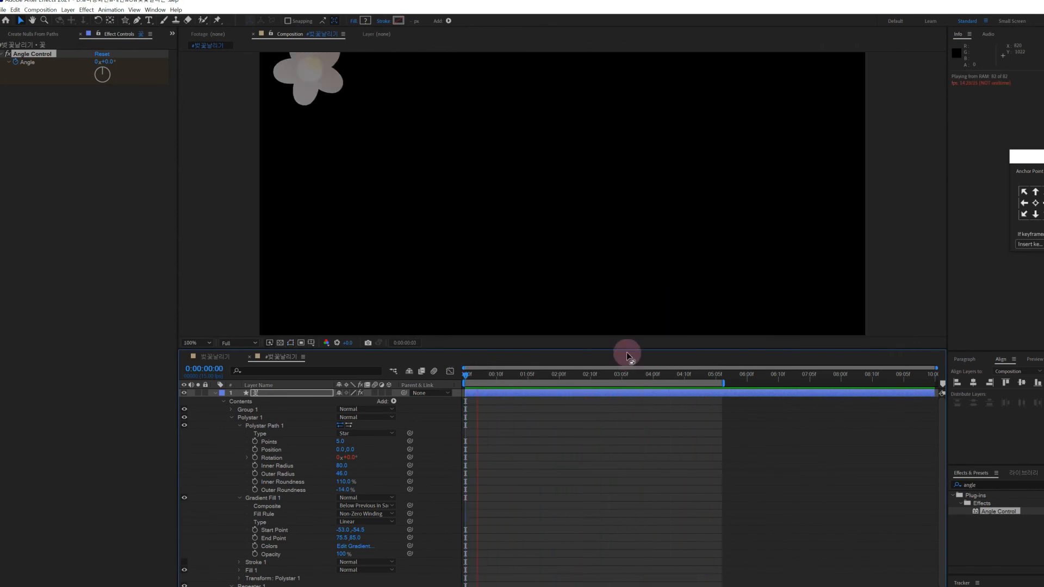
drag(620, 351, 609, 541)
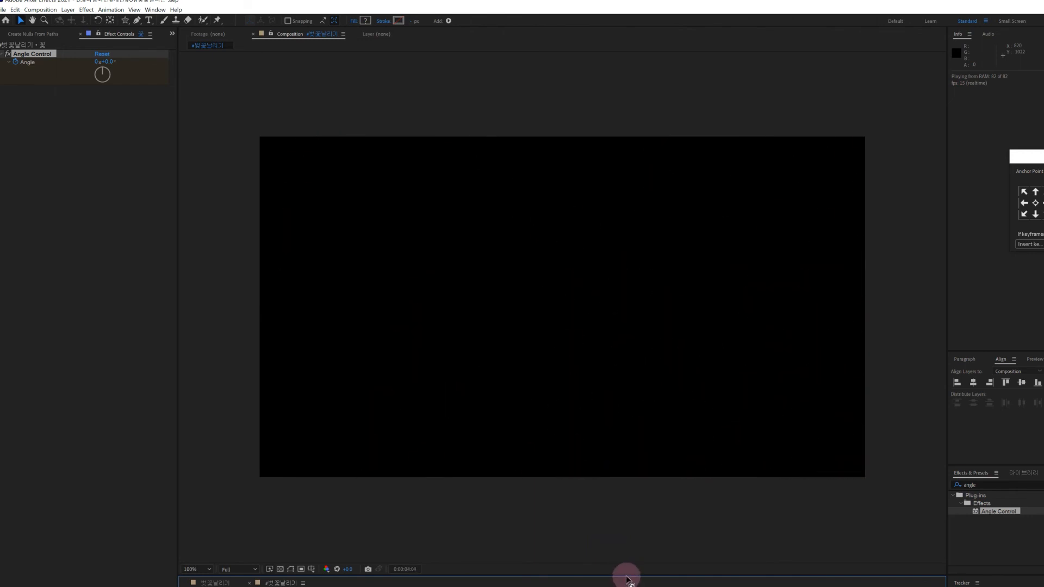
drag(627, 575, 574, 356)
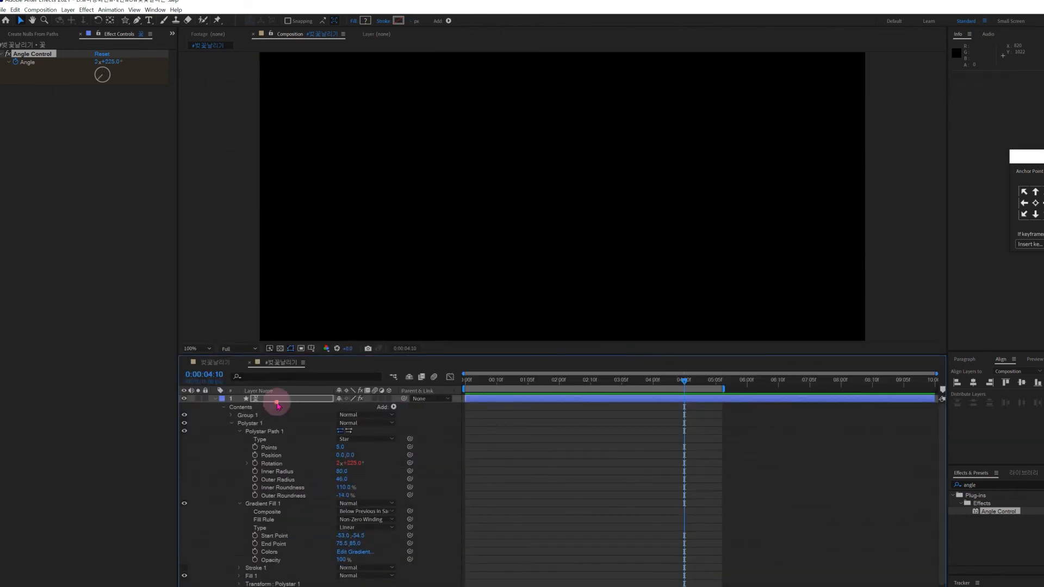
key(u)
click(270, 473)
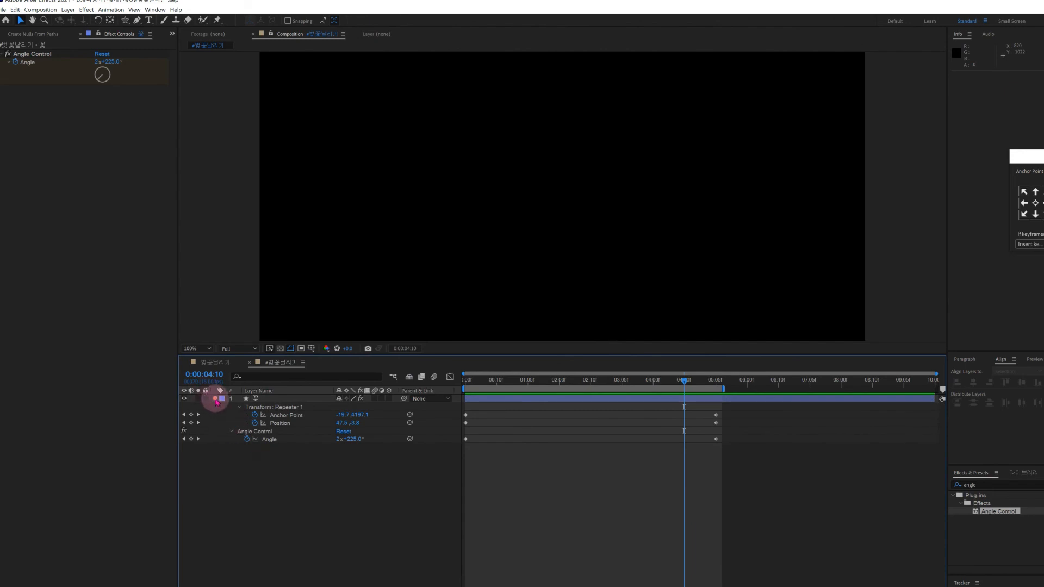
click(216, 400)
Create a light blue solid layer as the background behind the flowers.
right_click(266, 424)
mouse_move(296, 429)
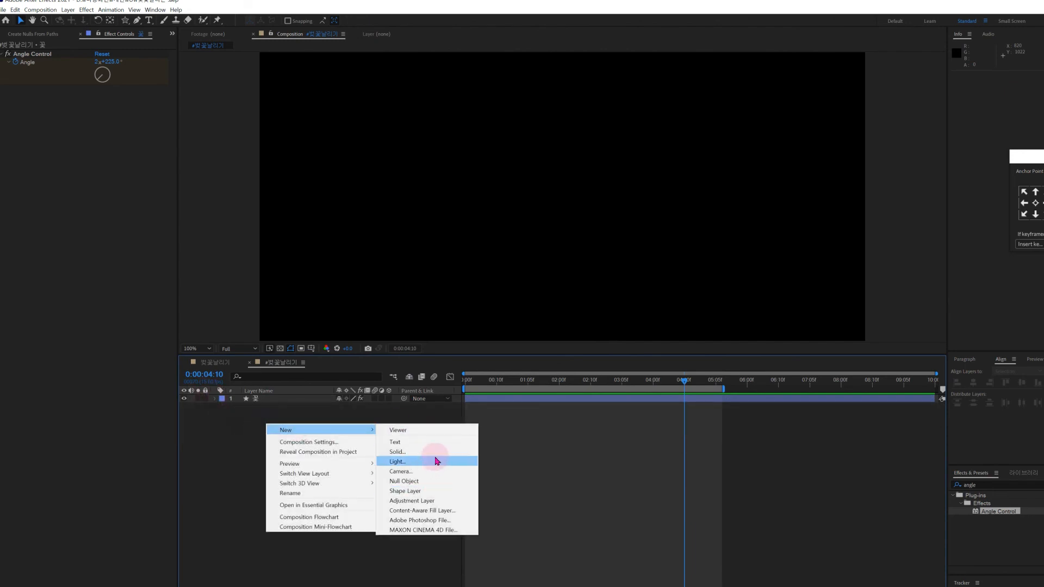
click(435, 452)
click(514, 318)
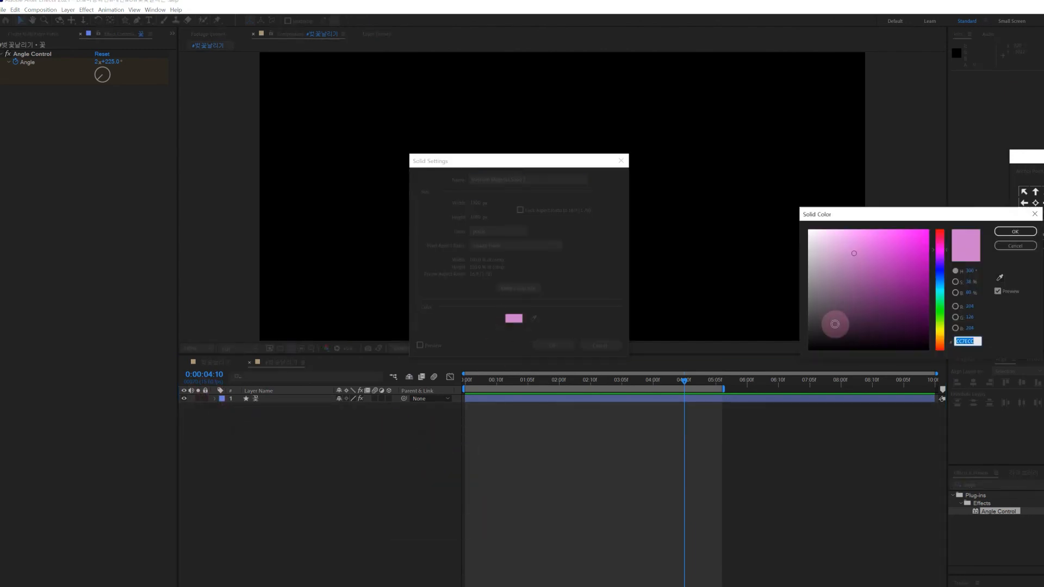
drag(940, 269, 941, 285)
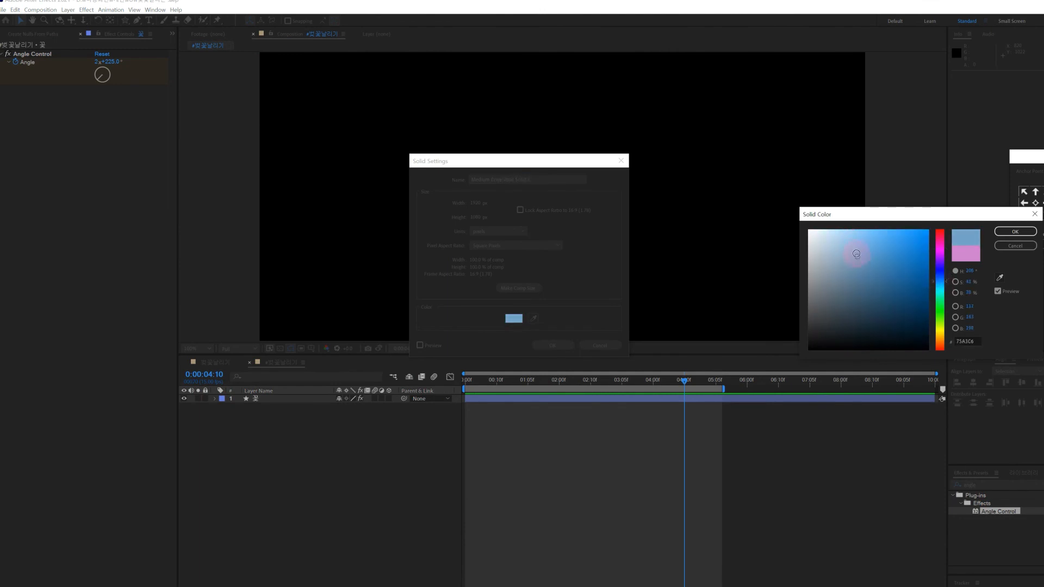
click(1015, 231)
click(553, 346)
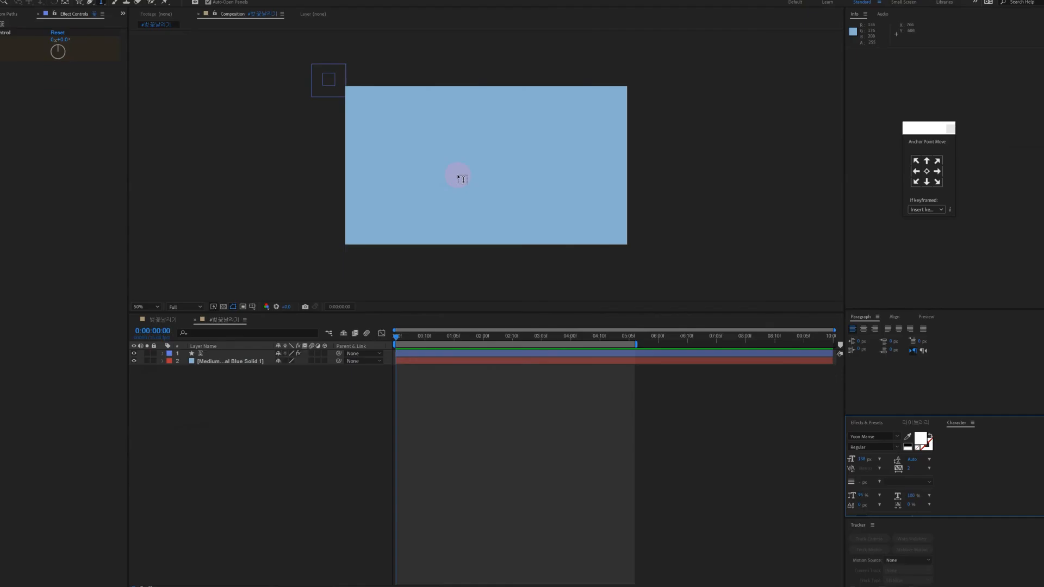
Add the white text "cherry blossom" and center it horizontally and vertically in the composition.
click(458, 175)
text(cherry blossom)
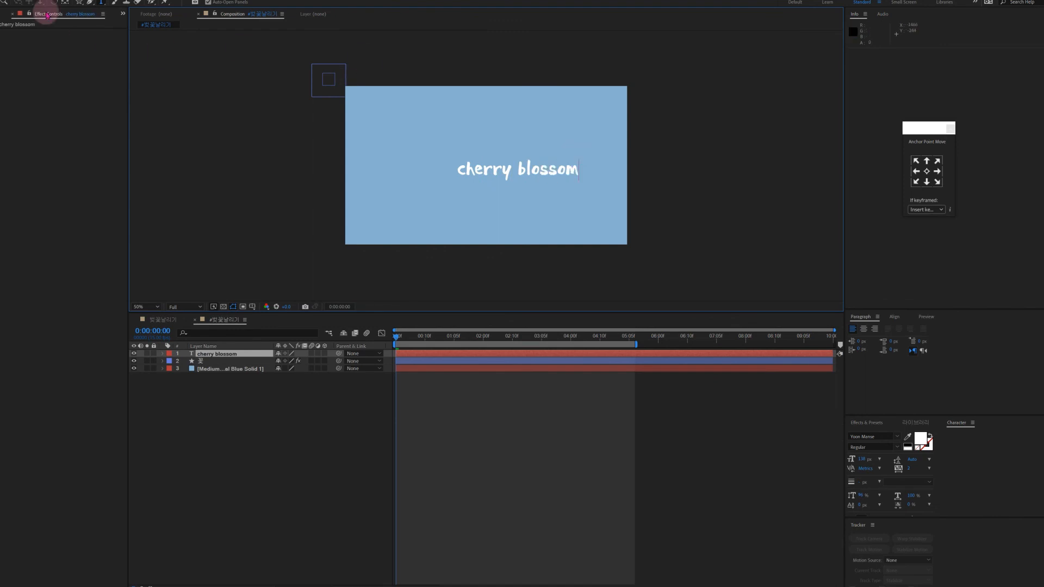
key(v)
click(894, 317)
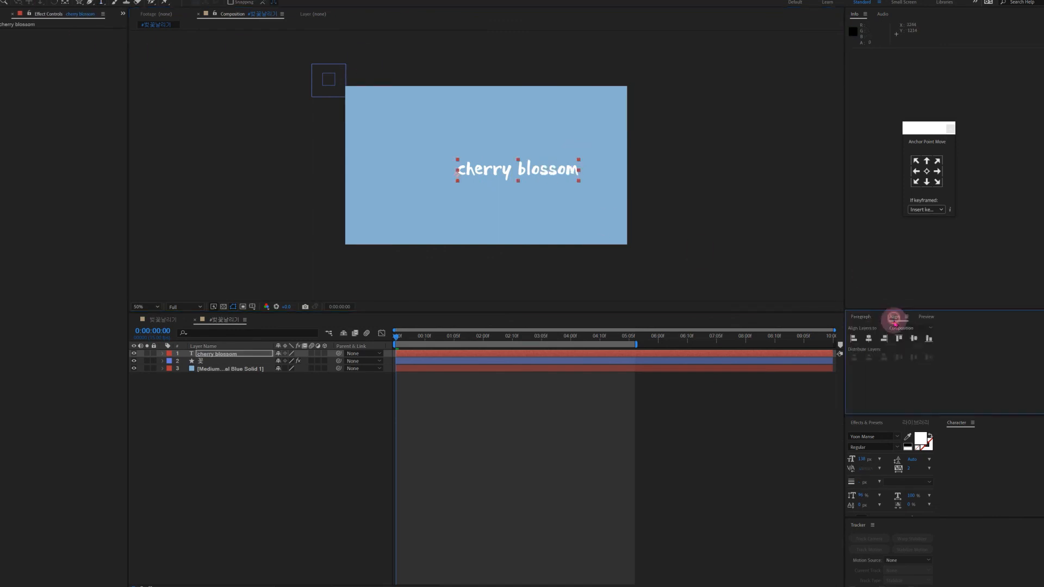
click(870, 338)
click(914, 339)
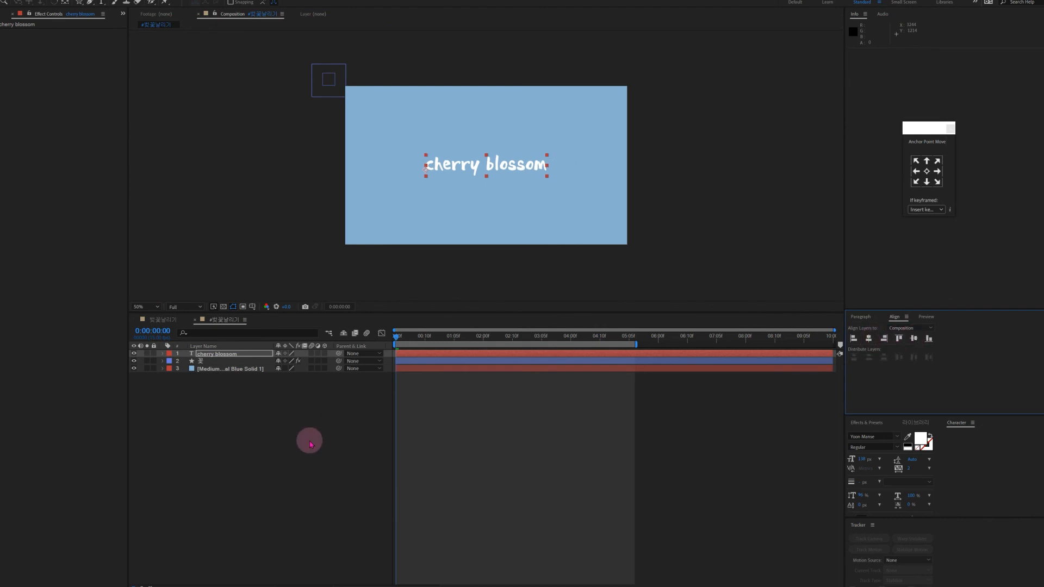
click(309, 443)
Keyframe the text layer's opacity to fade in from 0% at the start to 100% just after one second.
click(233, 354)
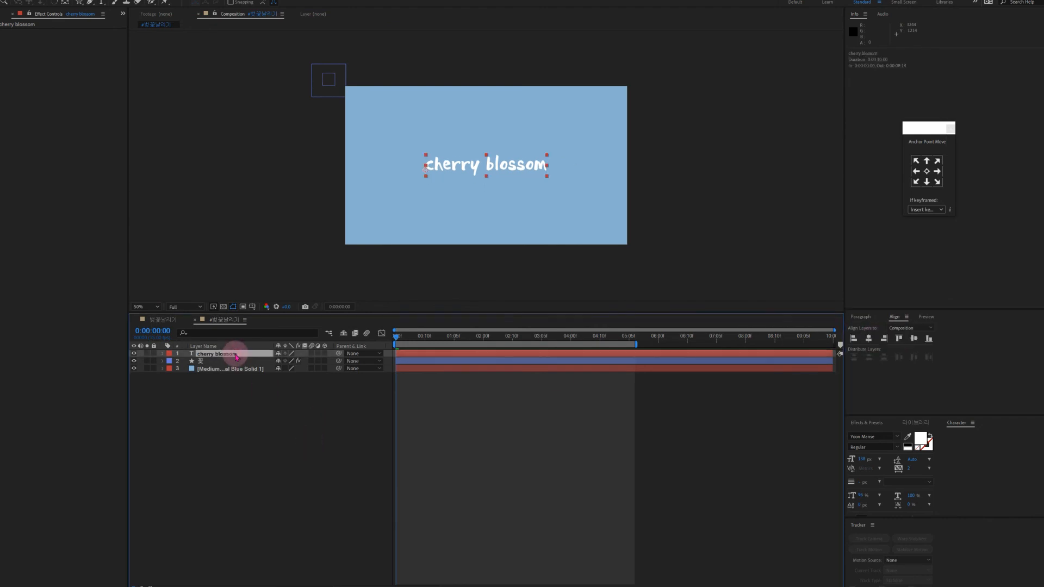
key(t)
click(185, 361)
click(412, 358)
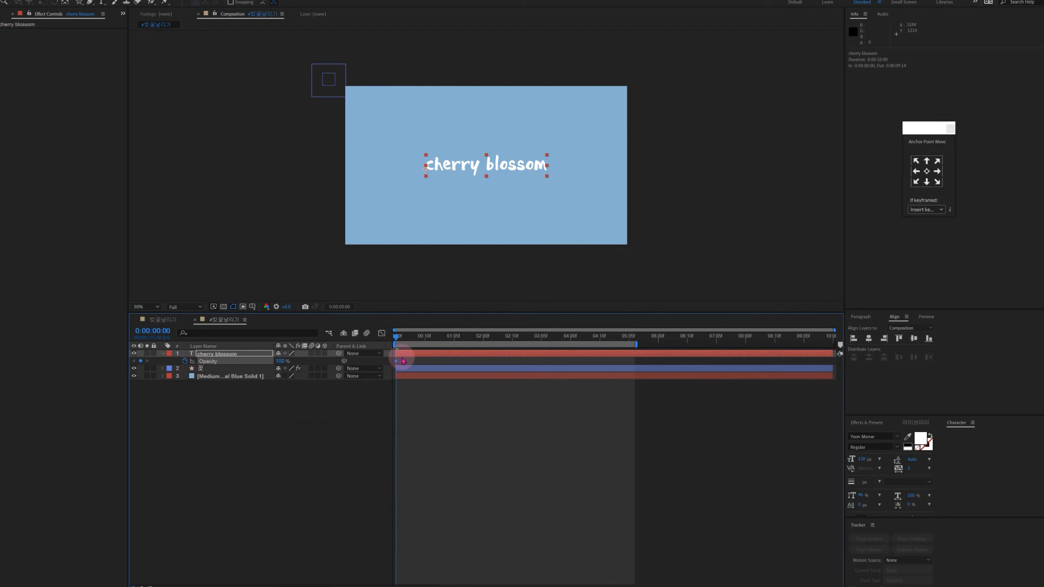
drag(400, 363, 449, 365)
drag(277, 361, 173, 363)
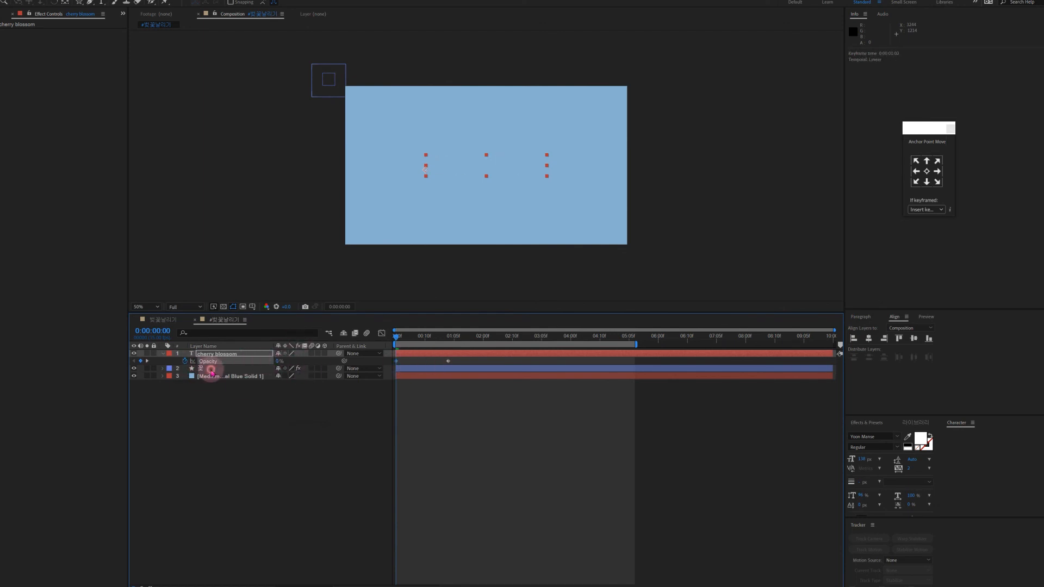
Show the flower layer's keyframed properties and preview the complete animation from the start of the timeline.
click(211, 371)
key(u)
mouse_move(398, 340)
mouse_down()
mouse_move(419, 338)
mouse_move(388, 350)
mouse_up()
key(space)
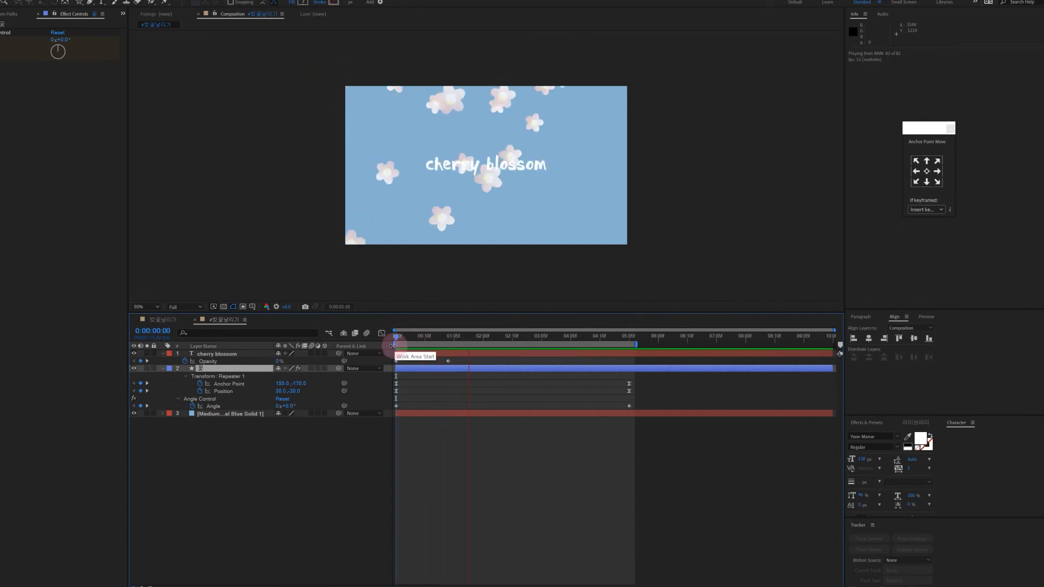